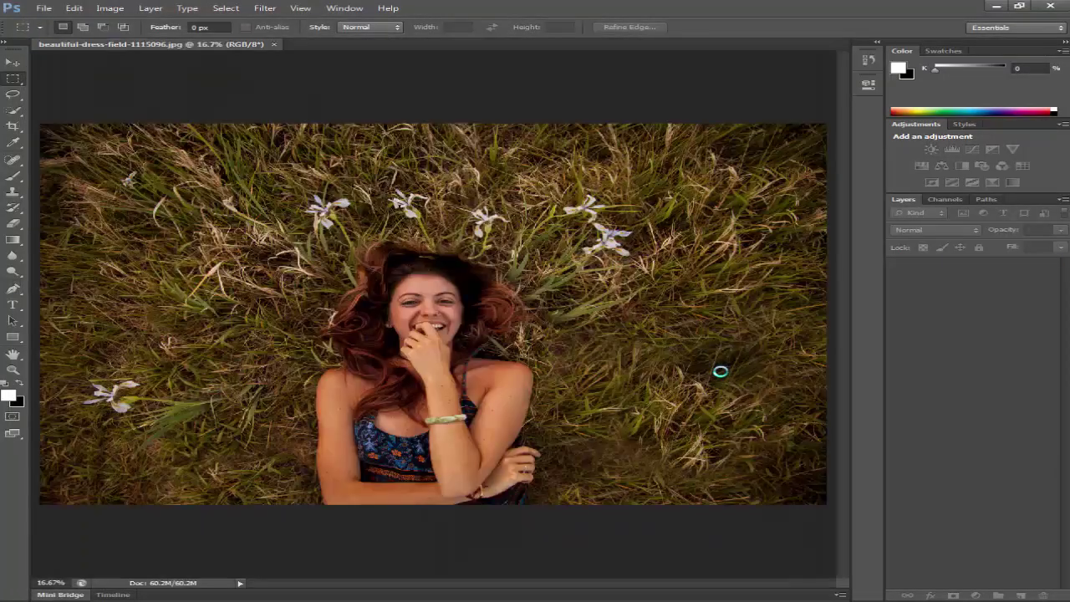
Duplicate the Background layer and add a Vibrance adjustment layer above the copy with saturation at -100
drag(1026, 273, 1021, 595)
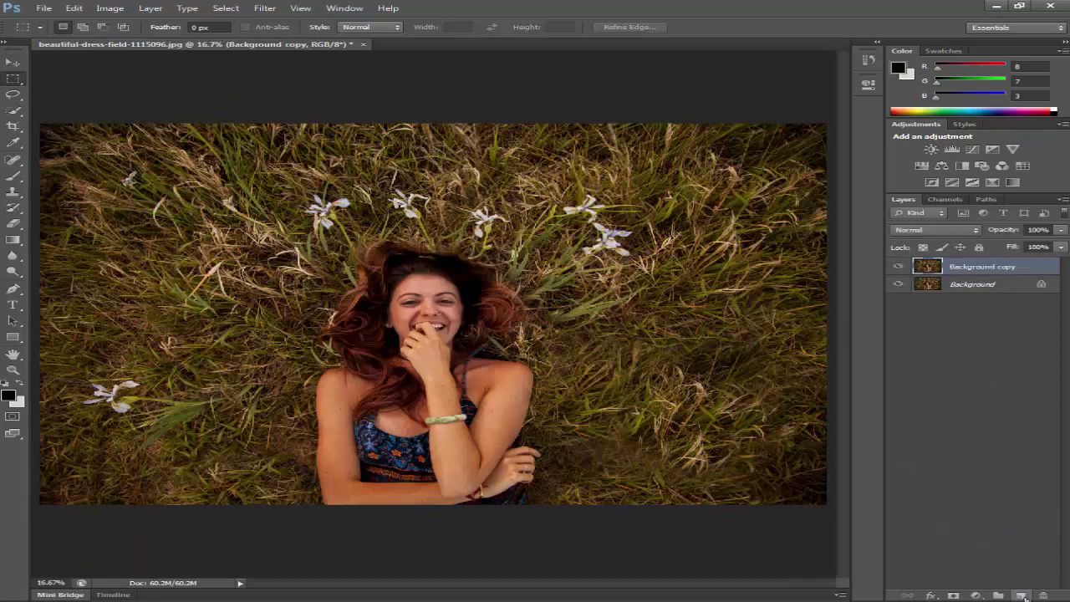
click(977, 595)
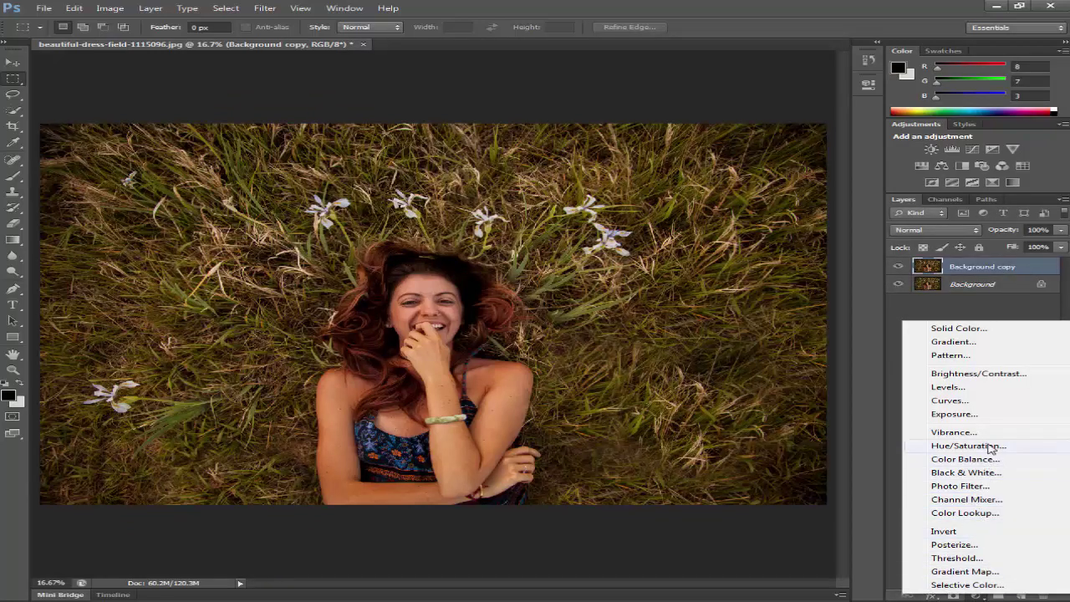
click(969, 433)
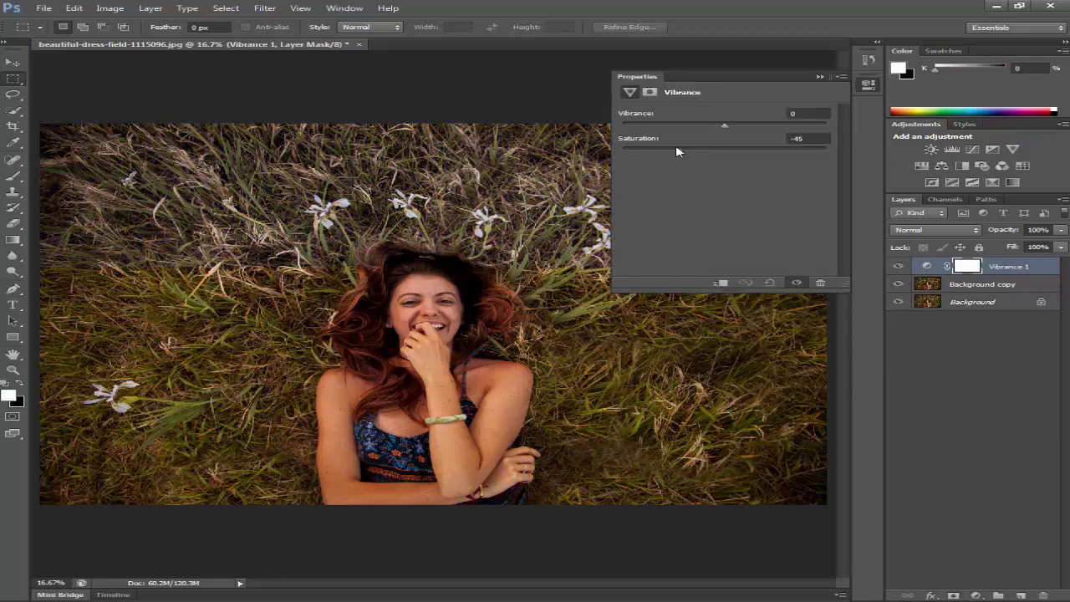
drag(677, 151, 609, 151)
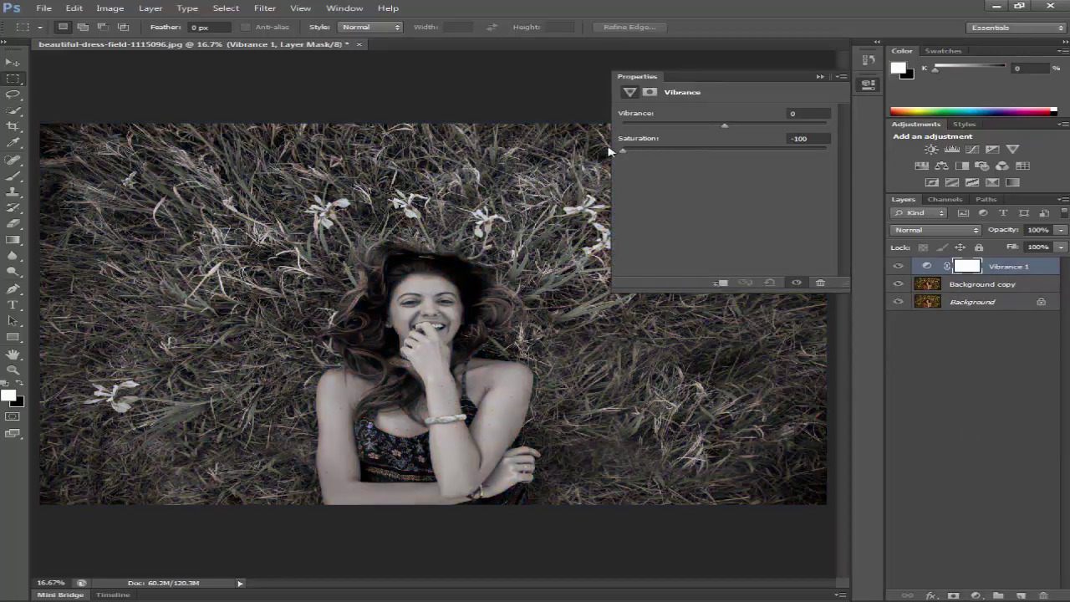
click(819, 78)
click(897, 265)
click(897, 266)
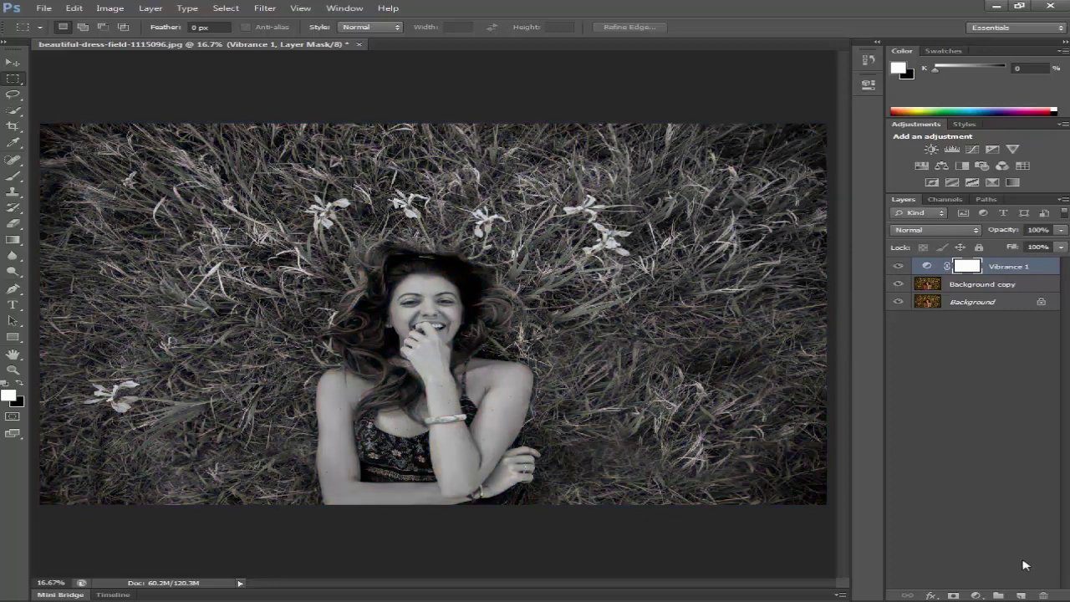
Add a Levels adjustment layer with midtones at 1.21, black input at 14 and white output at 243
click(974, 593)
click(954, 382)
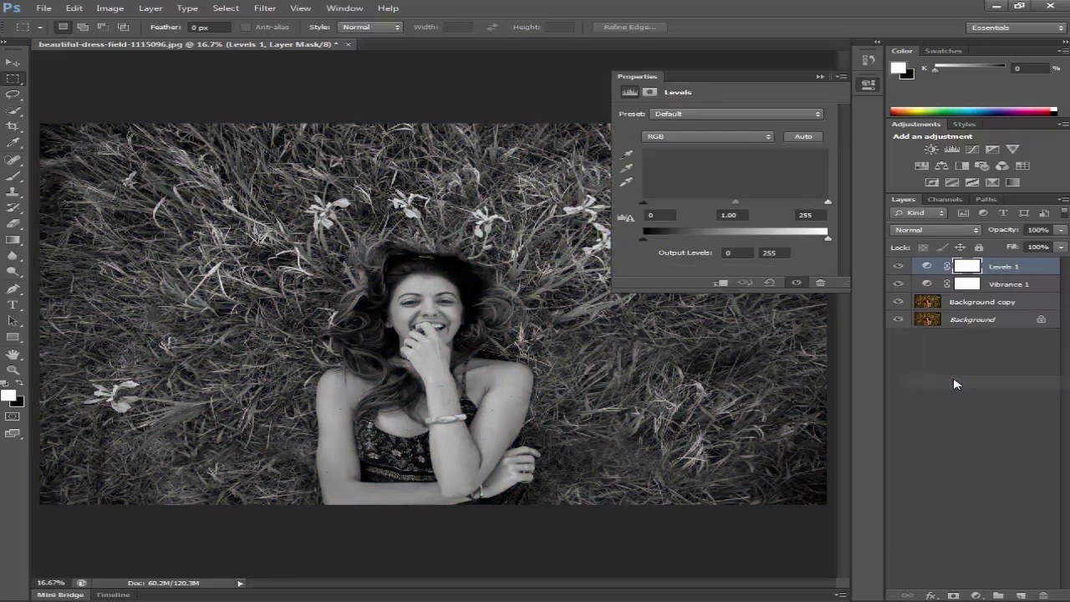
drag(736, 204, 728, 207)
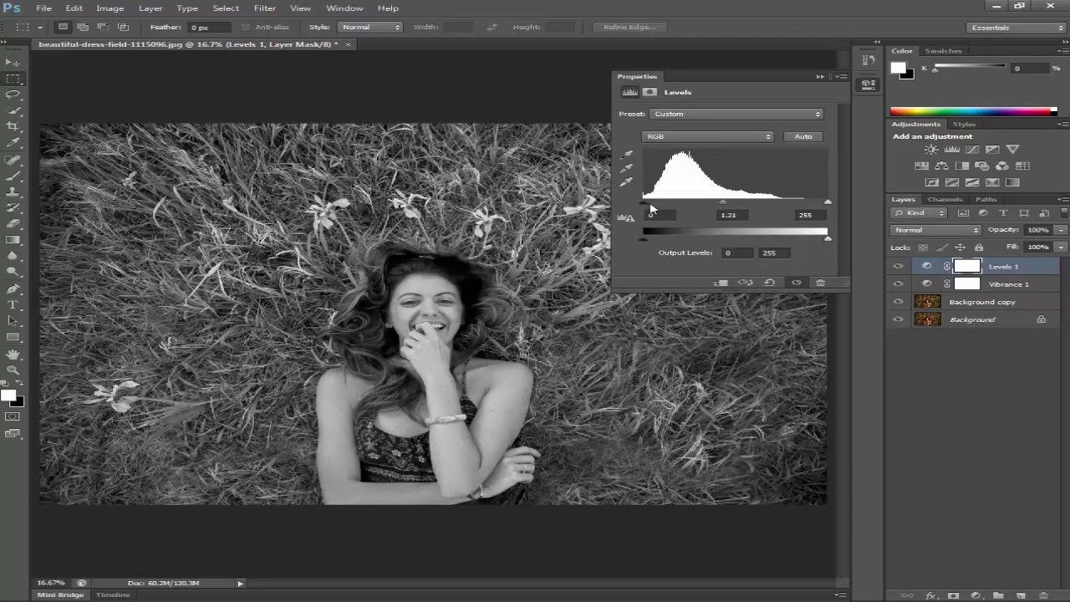
drag(651, 204, 653, 204)
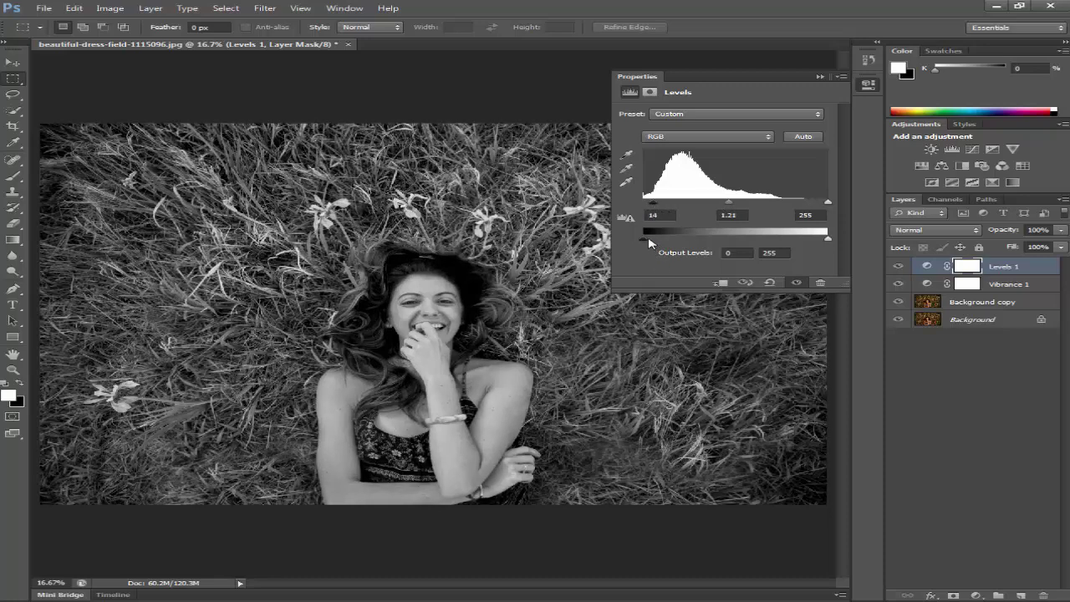
drag(650, 243, 646, 243)
drag(828, 240, 820, 239)
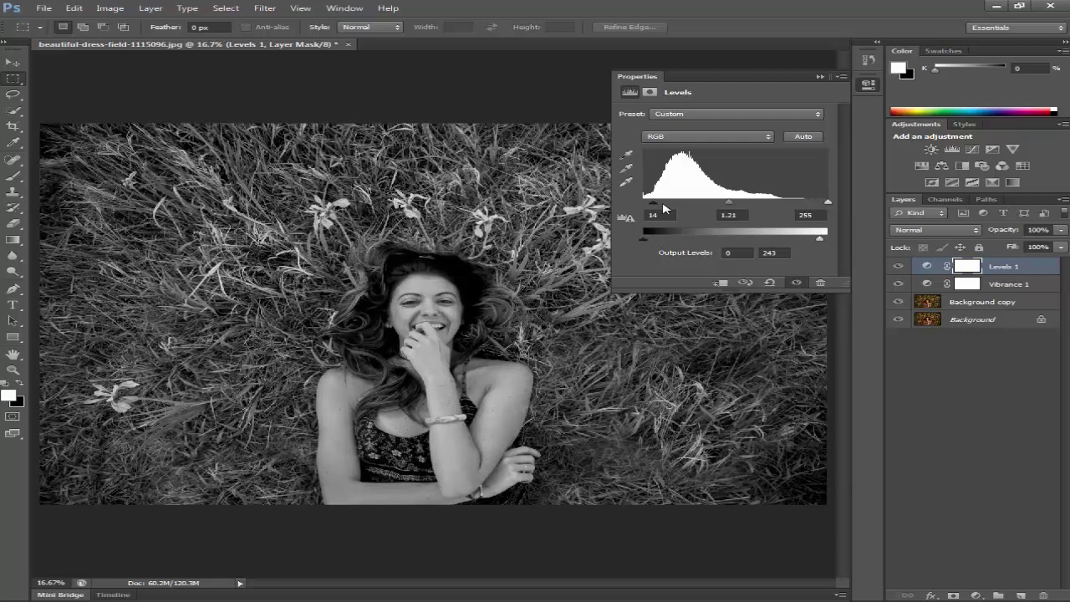
drag(660, 205, 652, 207)
click(820, 76)
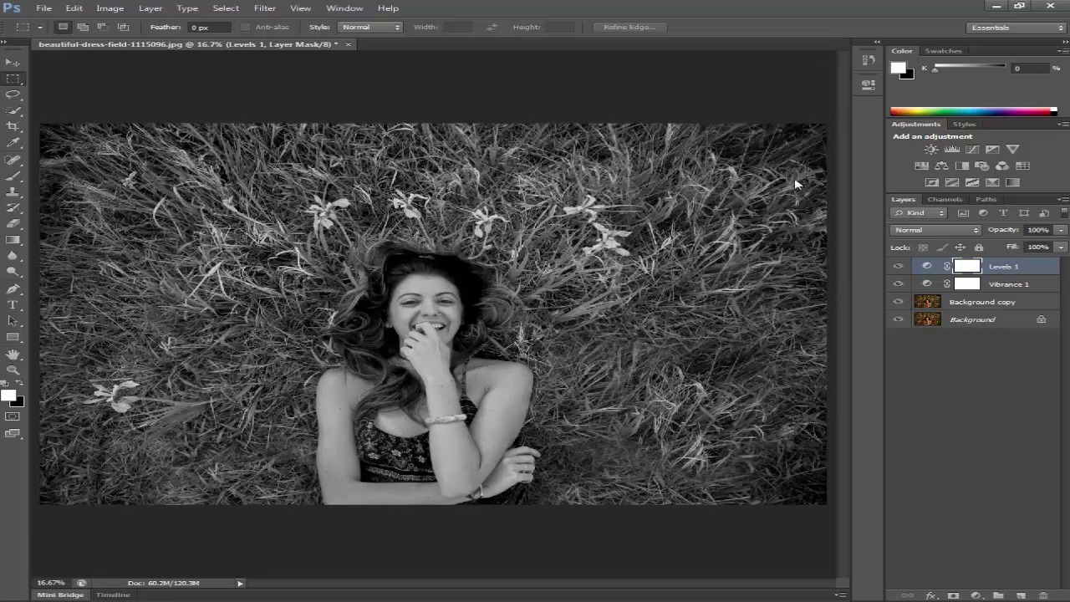
Draw a 1296 by 1296 px rectangle shape covering the flowers and the upper part of the woman's face
drag(12, 337, 117, 334)
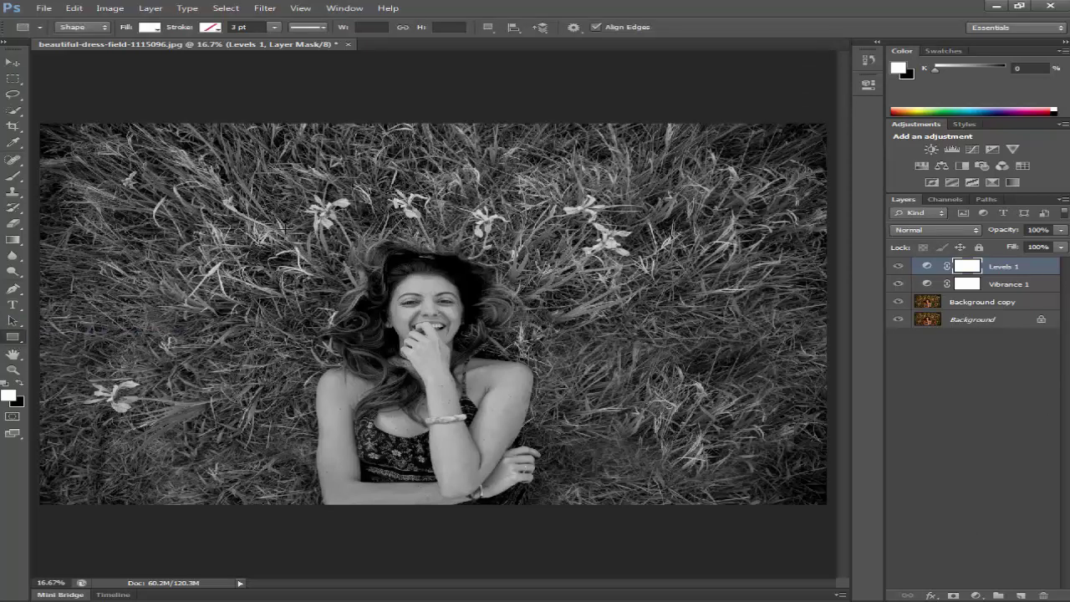
mouse_move(286, 227)
mouse_down()
mouse_move(436, 276)
mouse_move(473, 301)
mouse_move(461, 294)
mouse_up()
drag(335, 255, 413, 281)
Turn the rectangle into an outline frame with no fill and a white 10.23 pt stroke
click(150, 28)
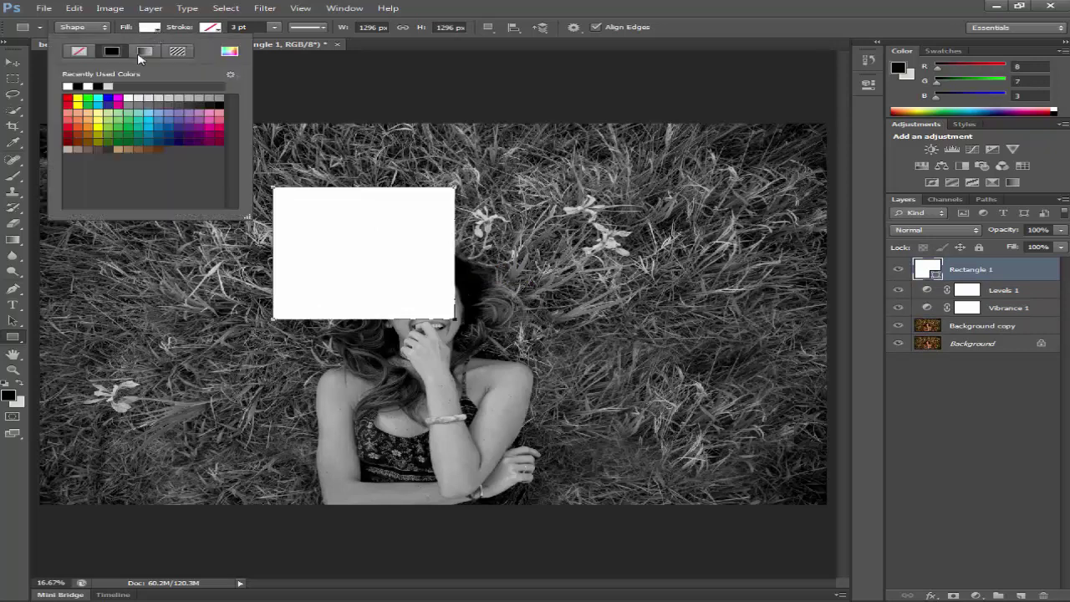
click(80, 51)
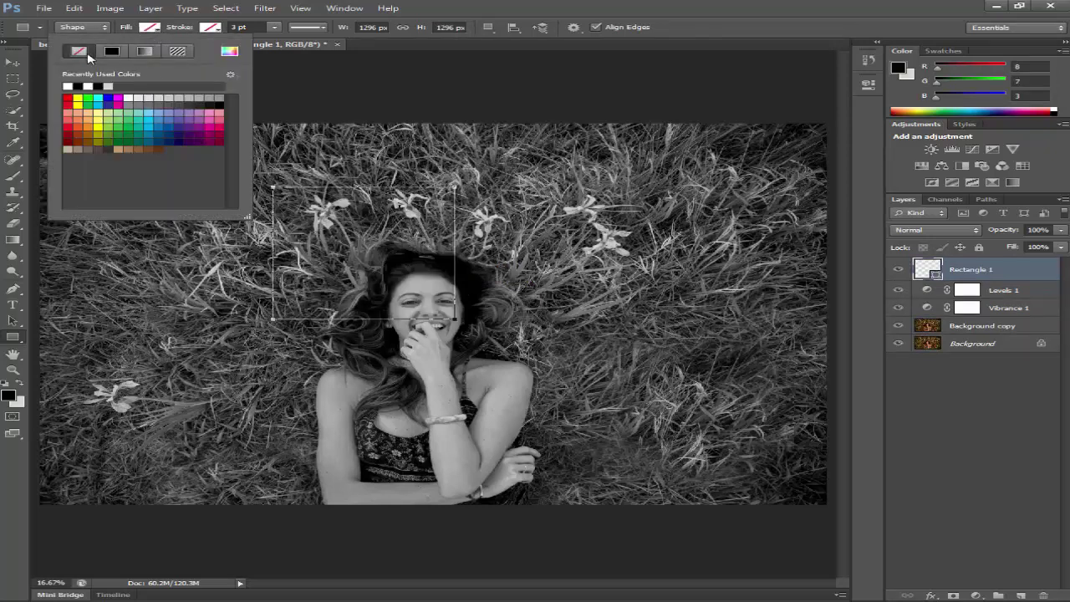
click(211, 30)
click(189, 97)
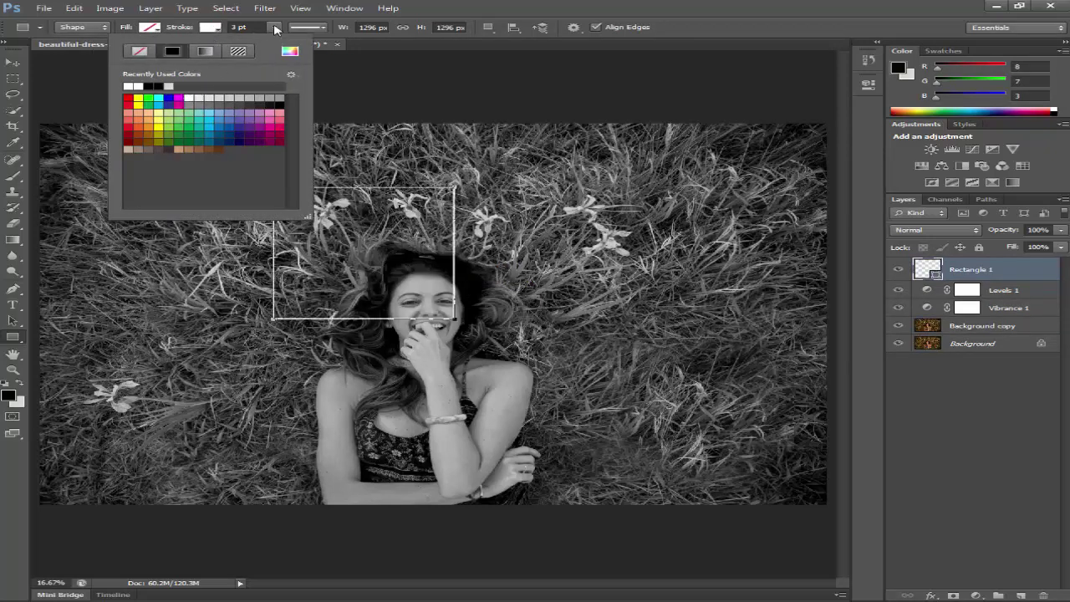
click(276, 28)
drag(275, 41, 285, 45)
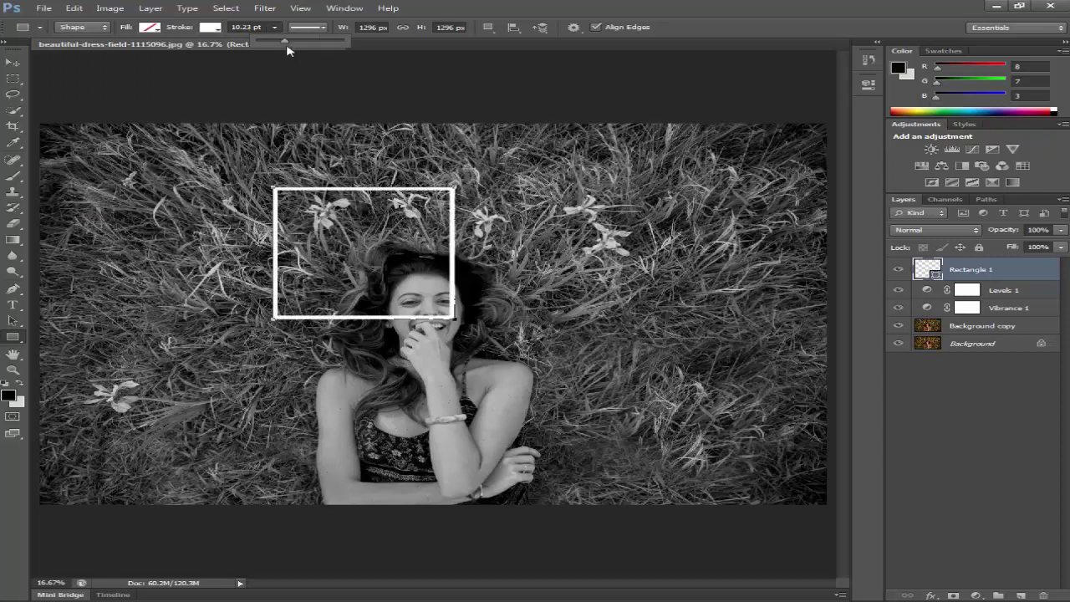
Shift the frame slightly down and right, and draw a second 1350 by 1170 px frame overlapping its lower-right corner
click(431, 254)
drag(451, 256, 464, 267)
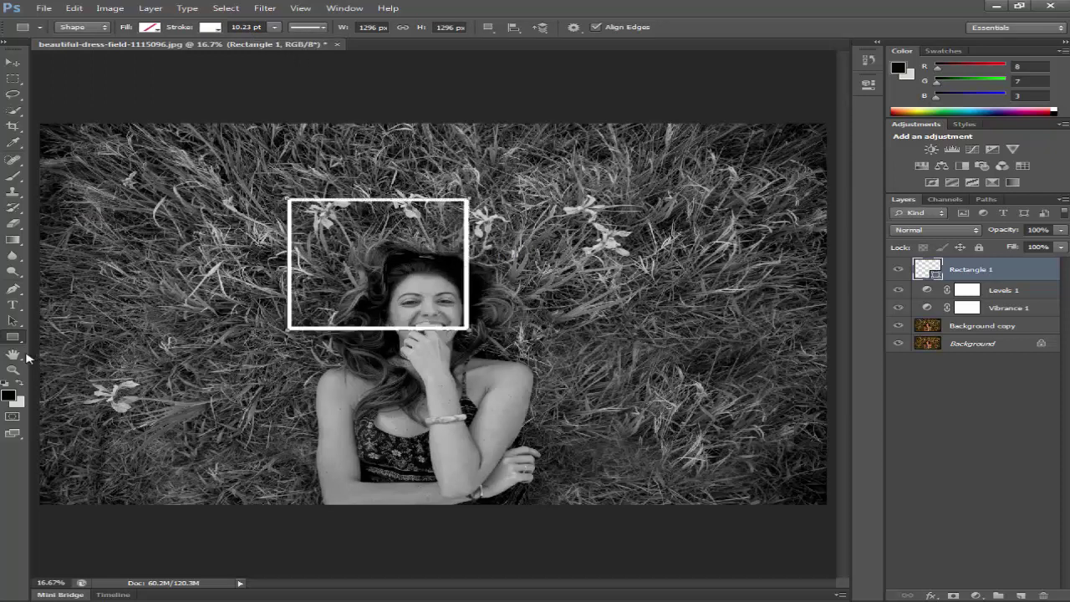
drag(380, 265, 568, 383)
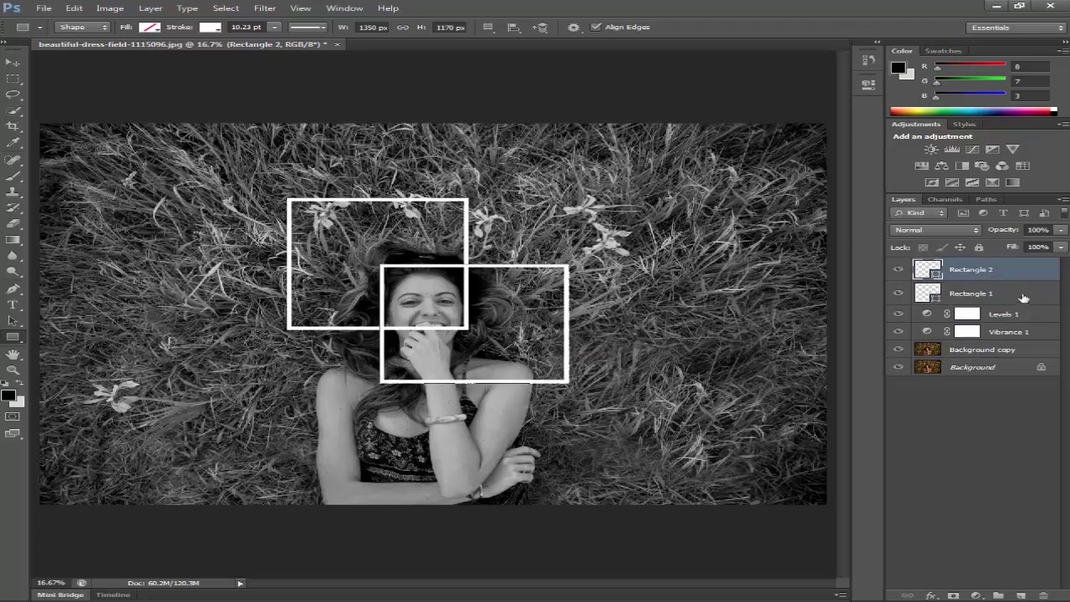
Enlarge the Rectangle 1 frame with Free Transform so that it encloses the woman's eyes and mouth
click(1007, 295)
key(ctrl+t)
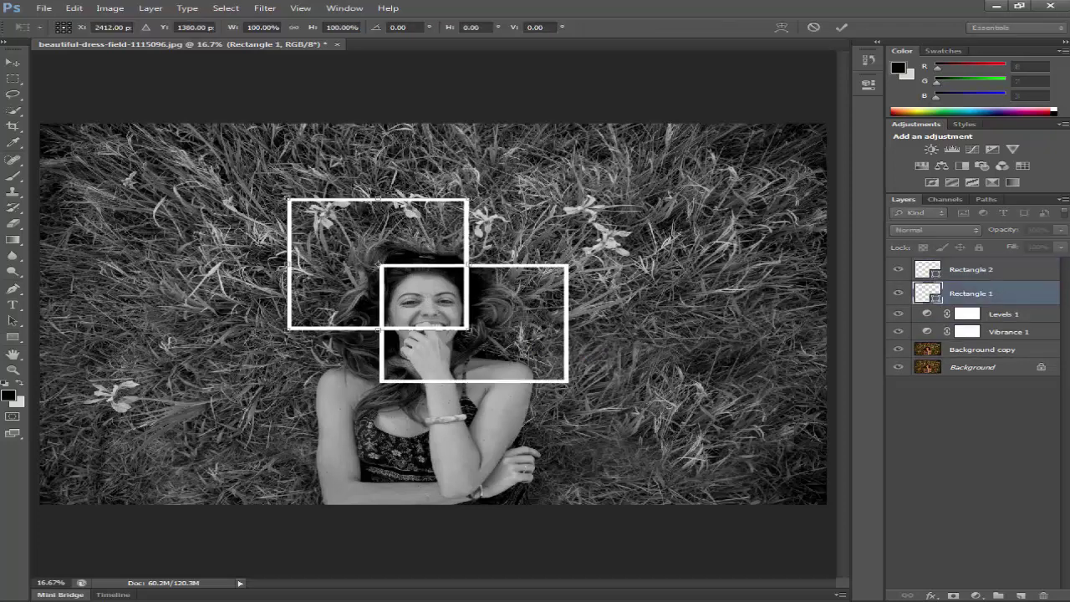
drag(468, 199, 503, 185)
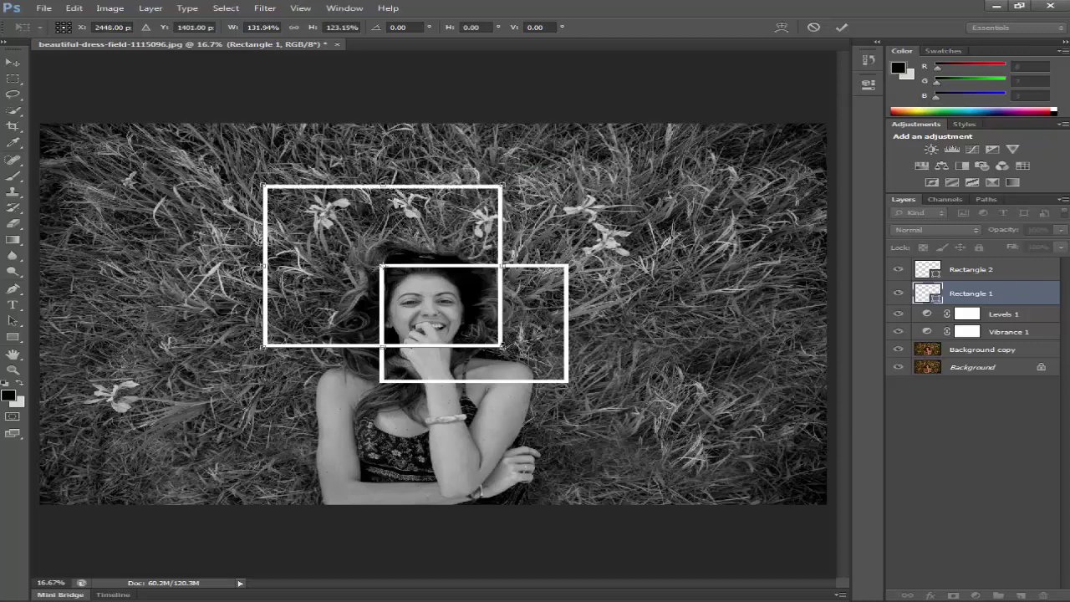
drag(503, 348, 493, 340)
key(Return)
Enlarge the Rectangle 2 frame slightly with Free Transform to 1403 by 1216 px
click(957, 268)
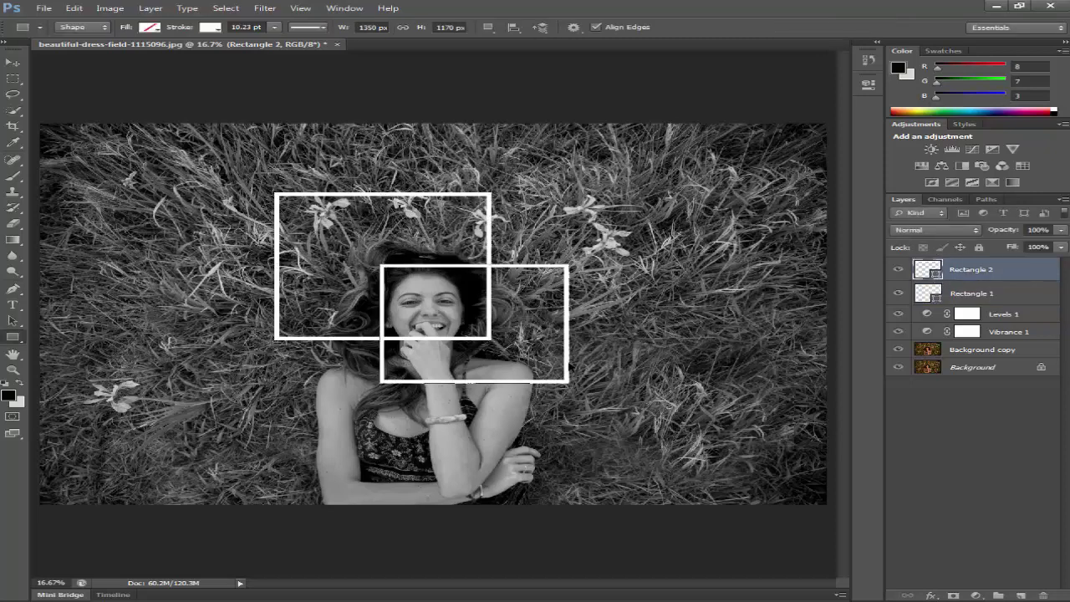
key(ctrl+t)
mouse_move(568, 382)
mouse_down()
mouse_move(580, 390)
mouse_move(570, 384)
mouse_up()
key(Return)
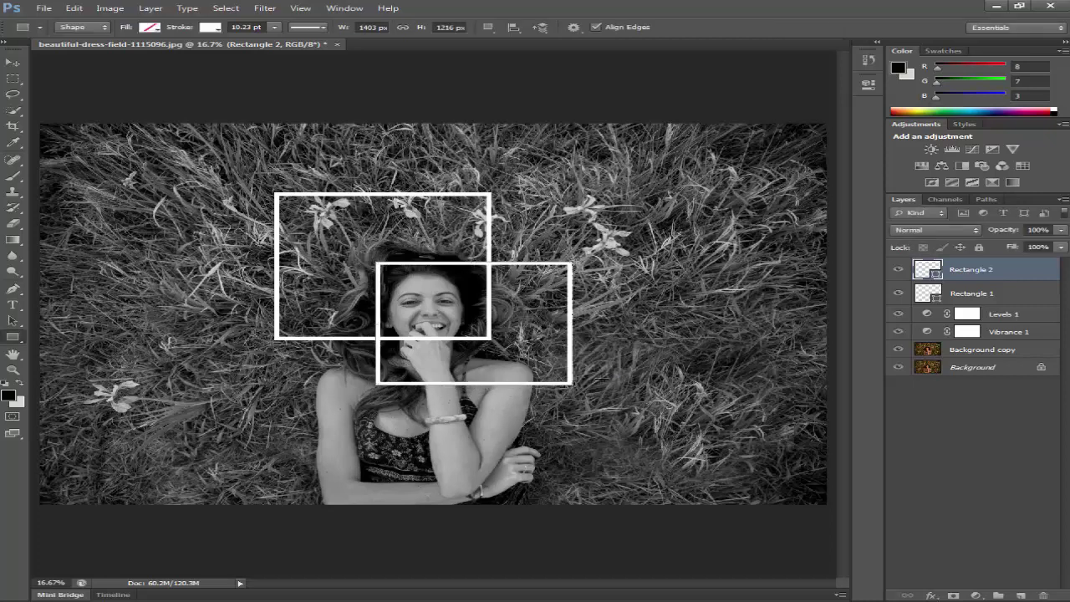
Select the Vibrance 1 layer mask and toggle the layer's visibility off and on to compare its effect
click(977, 314)
click(967, 332)
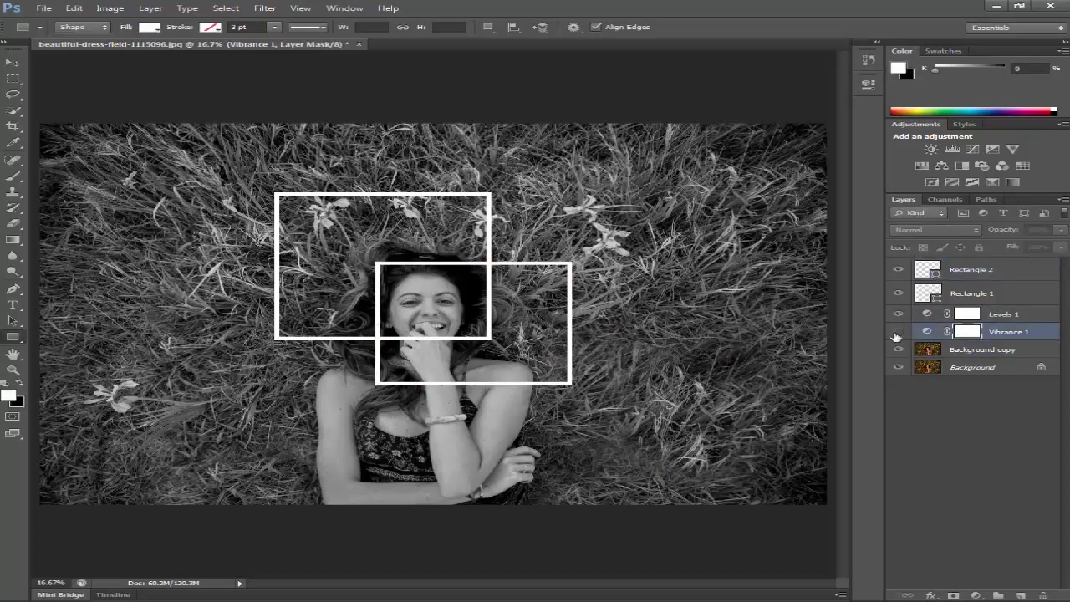
click(899, 332)
click(898, 332)
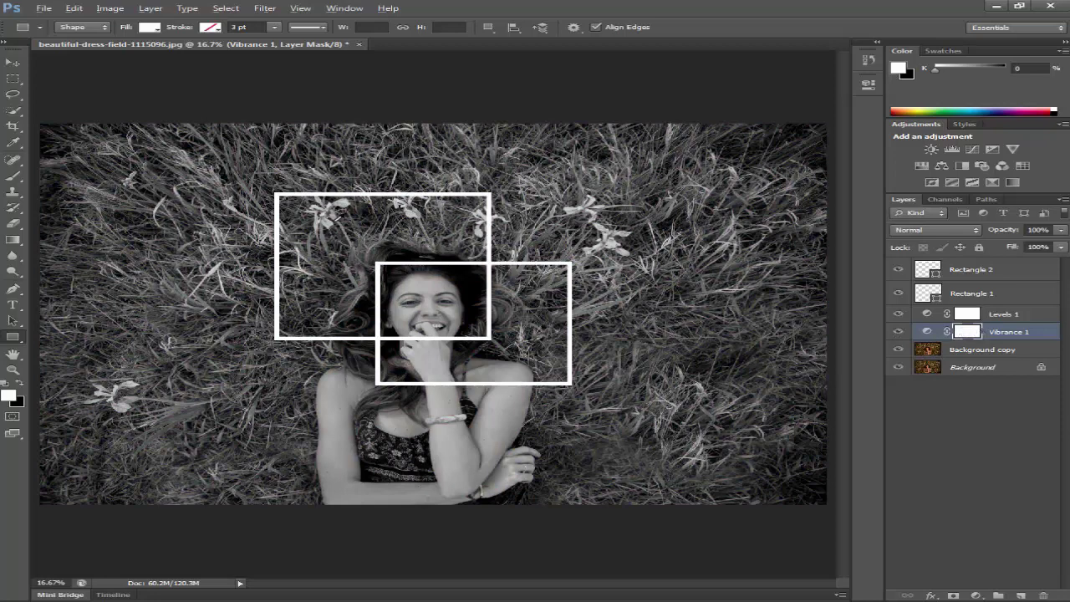
Paint black on the Vibrance 1 mask with a 197 px brush to restore color in the first frame's upper-left and left areas
scroll(411, 223, up, 5)
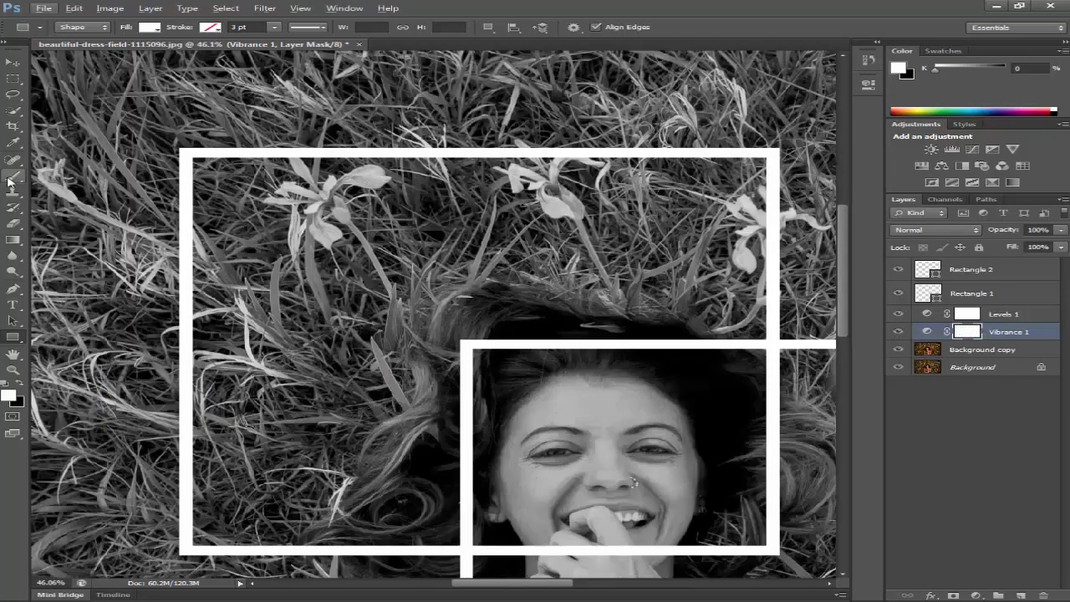
click(12, 176)
click(17, 383)
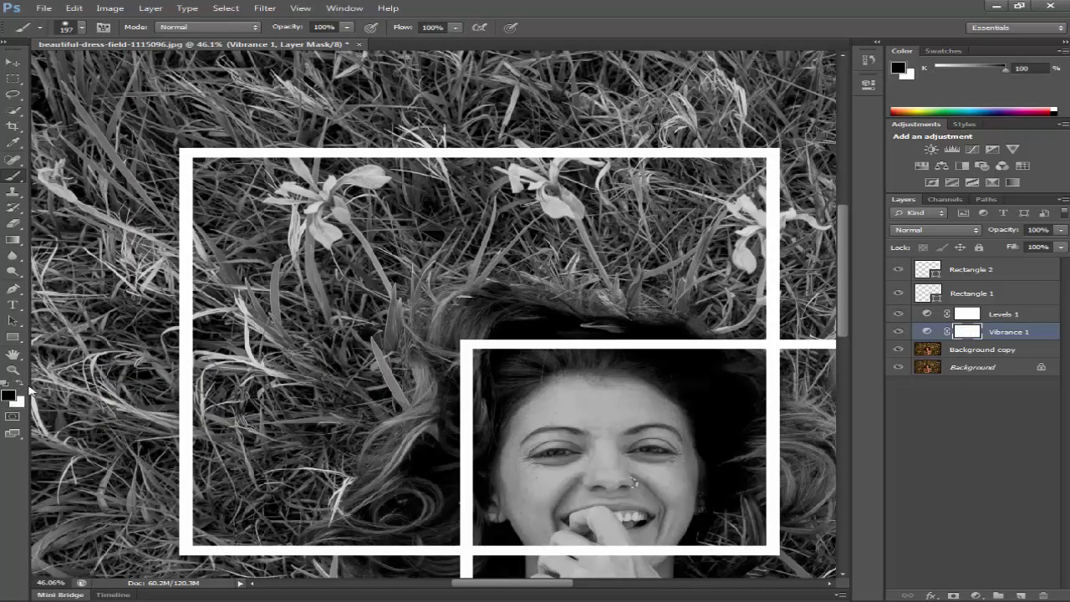
click(11, 396)
key(Escape)
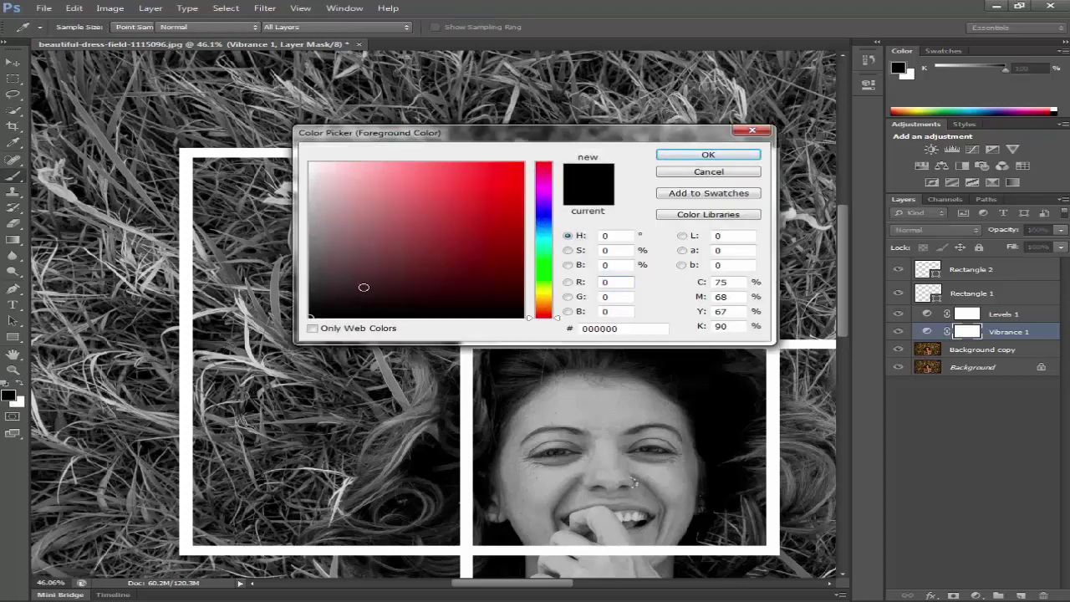
drag(320, 283, 361, 250)
mouse_move(293, 179)
mouse_down()
mouse_move(263, 147)
mouse_move(253, 147)
mouse_move(514, 160)
mouse_move(375, 150)
mouse_move(444, 180)
mouse_move(399, 227)
mouse_up()
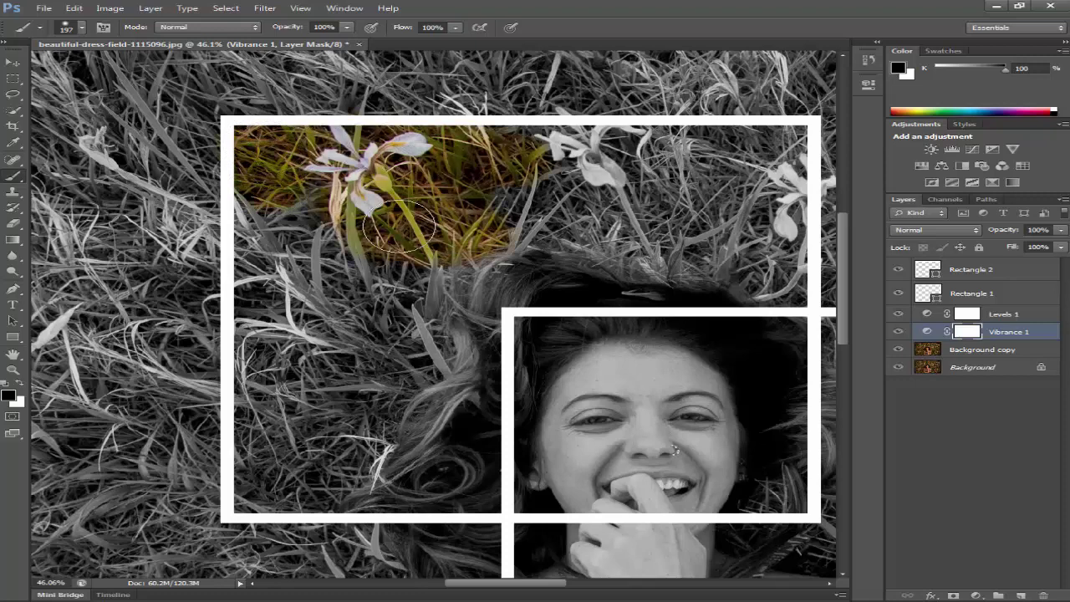
mouse_move(297, 216)
mouse_down()
mouse_move(259, 243)
mouse_move(276, 200)
mouse_move(251, 250)
mouse_move(276, 368)
mouse_move(259, 470)
mouse_move(261, 492)
mouse_move(271, 492)
mouse_move(233, 495)
mouse_move(351, 376)
mouse_move(365, 343)
mouse_up()
Paint black on the mask with a 62 px brush along the first frame's lower-left corner and bottom inner edge
scroll(244, 504, up, 11)
scroll(364, 343, up, 5)
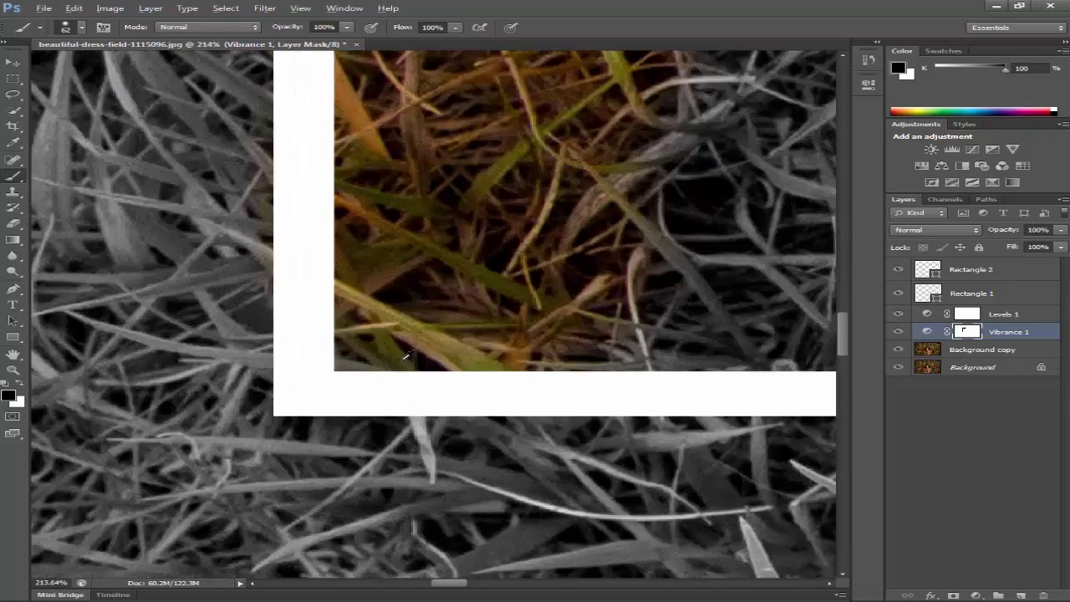
drag(717, 334, 258, 437)
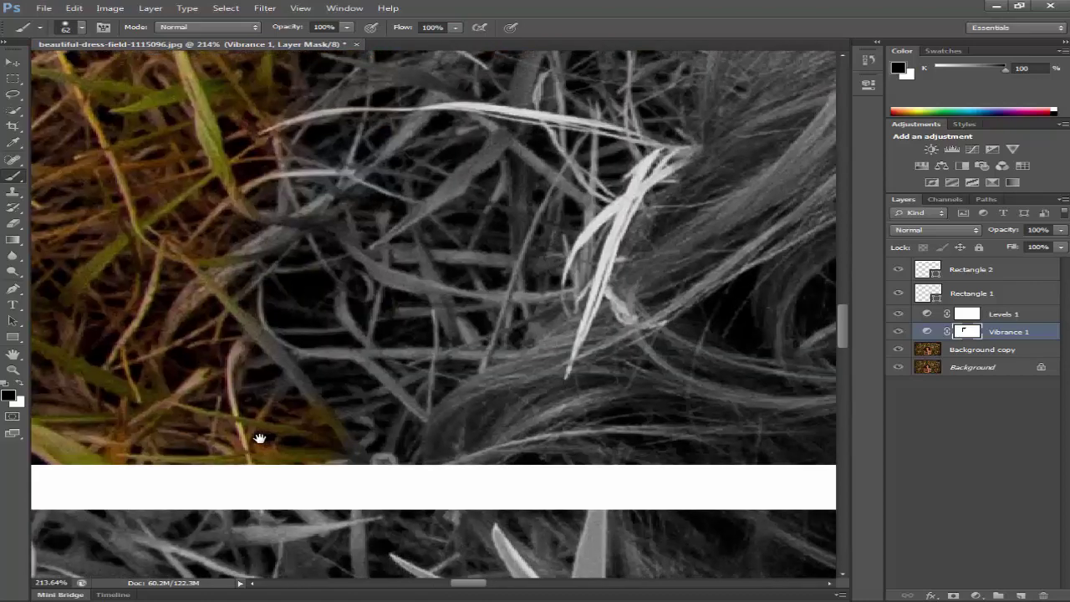
scroll(526, 443, down, 3)
mouse_move(310, 469)
mouse_down()
mouse_move(604, 456)
mouse_move(807, 460)
mouse_move(406, 447)
mouse_move(492, 459)
mouse_move(791, 459)
mouse_up()
scroll(792, 459, down, 3)
Restore color on the woman's face and hand inside the first frame by painting the mask with a 189 px black brush
drag(817, 348, 380, 401)
drag(333, 461, 376, 461)
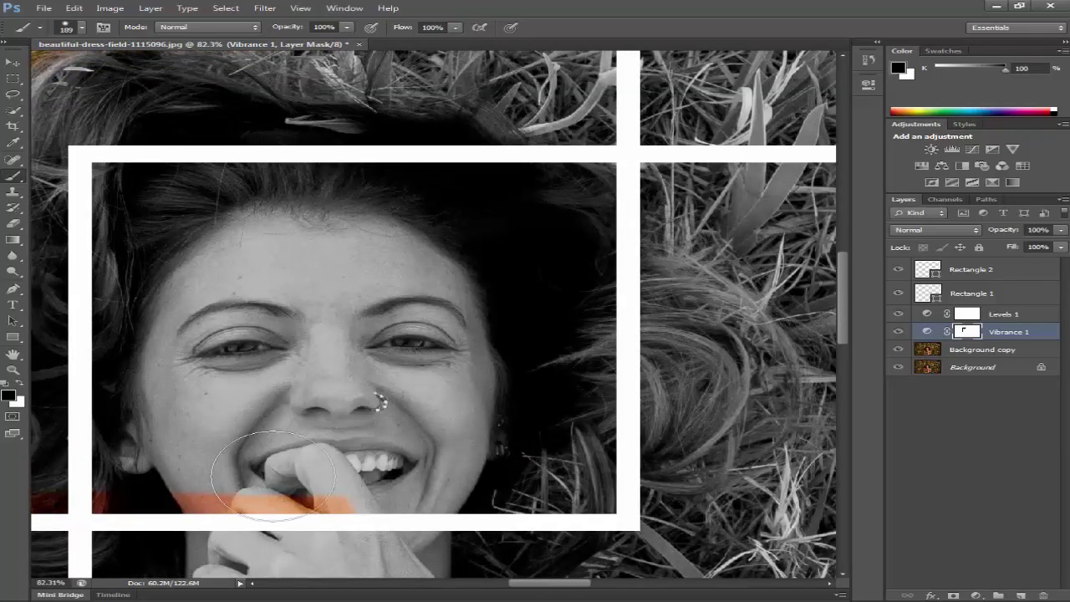
mouse_move(289, 477)
mouse_down()
mouse_move(511, 450)
mouse_move(413, 413)
mouse_move(530, 362)
mouse_move(340, 384)
mouse_move(574, 458)
mouse_up()
scroll(338, 401, down, 3)
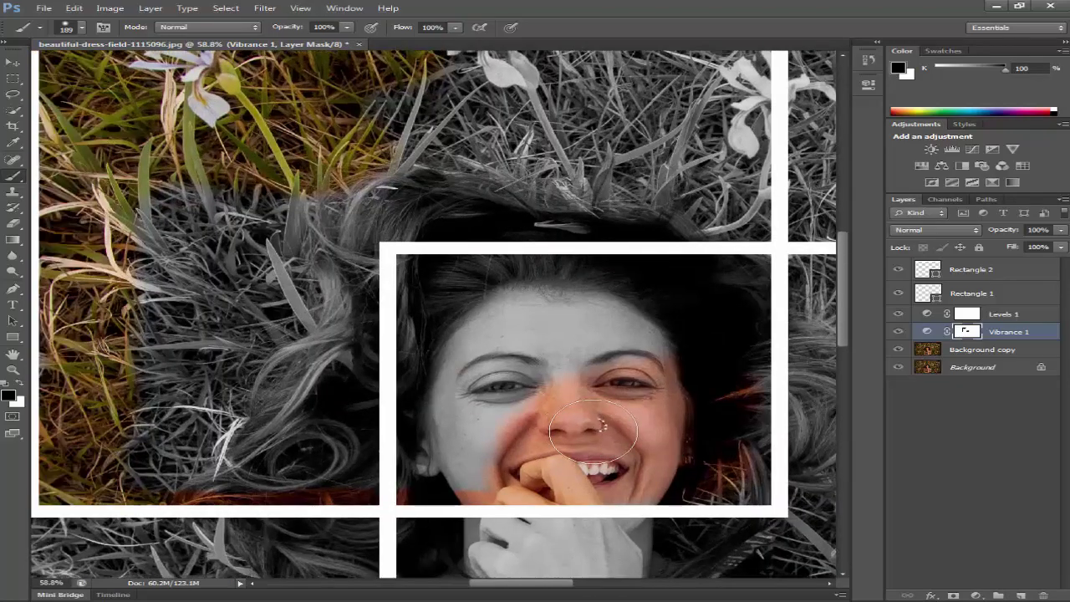
Paint black on the mask over the remaining gray hair and grass inside the first frame
mouse_move(493, 487)
mouse_down()
mouse_move(219, 446)
mouse_move(255, 436)
mouse_move(384, 460)
mouse_move(551, 435)
mouse_move(274, 459)
mouse_move(242, 444)
mouse_move(599, 478)
mouse_move(425, 458)
mouse_move(262, 458)
mouse_move(340, 451)
mouse_move(510, 385)
mouse_move(606, 362)
mouse_move(536, 308)
mouse_move(626, 305)
mouse_move(470, 287)
mouse_move(292, 316)
mouse_move(360, 380)
mouse_move(297, 384)
mouse_move(126, 327)
mouse_move(153, 338)
mouse_move(163, 191)
mouse_move(211, 321)
mouse_move(209, 210)
mouse_move(256, 206)
mouse_move(325, 145)
mouse_move(433, 300)
mouse_move(469, 244)
mouse_move(466, 205)
mouse_move(376, 215)
mouse_move(367, 361)
mouse_move(409, 335)
mouse_move(319, 340)
mouse_up()
key(space)
mouse_move(213, 383)
mouse_down()
mouse_move(535, 373)
mouse_move(553, 319)
mouse_up()
Paint white on the Vibrance 1 mask with a 62 px brush to remove the color spill outside the first frame's left edge
scroll(339, 275, up, 6)
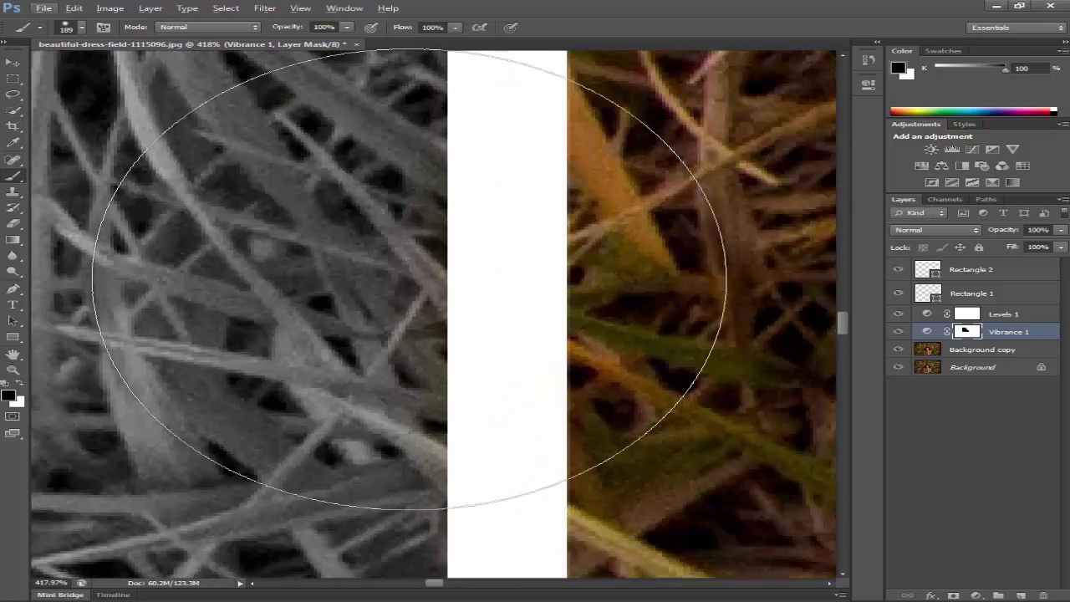
key(space)
mouse_move(447, 321)
mouse_down()
mouse_move(398, 267)
mouse_move(413, 248)
mouse_up()
drag(434, 270, 323, 270)
drag(395, 268, 356, 271)
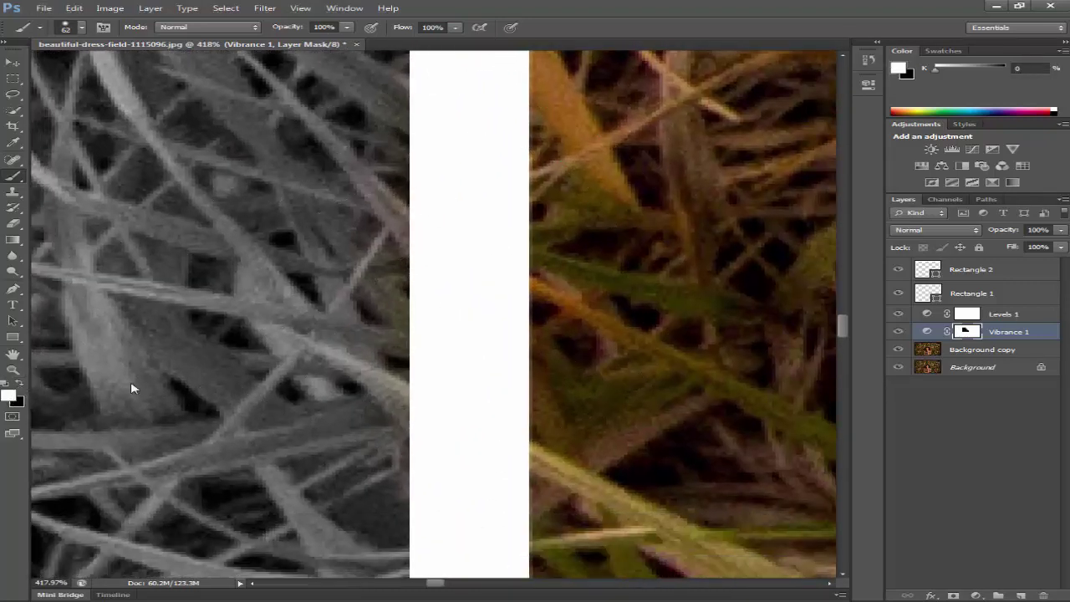
scroll(356, 315, down, 1)
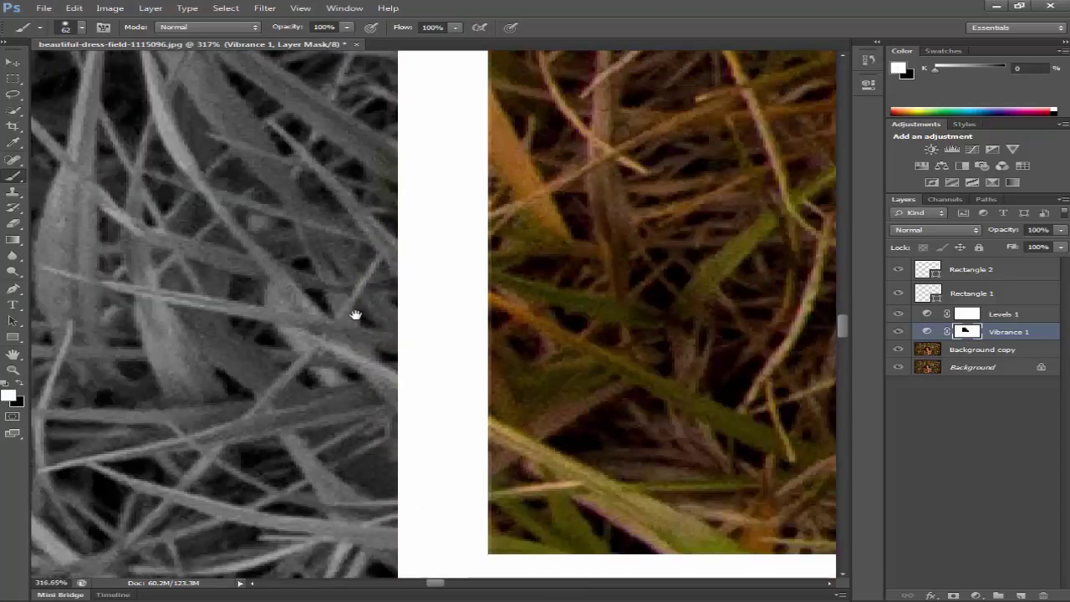
scroll(356, 315, down, 1)
drag(356, 315, 359, 489)
drag(340, 234, 318, 427)
drag(380, 217, 418, 463)
drag(412, 142, 401, 289)
scroll(377, 239, up, 2)
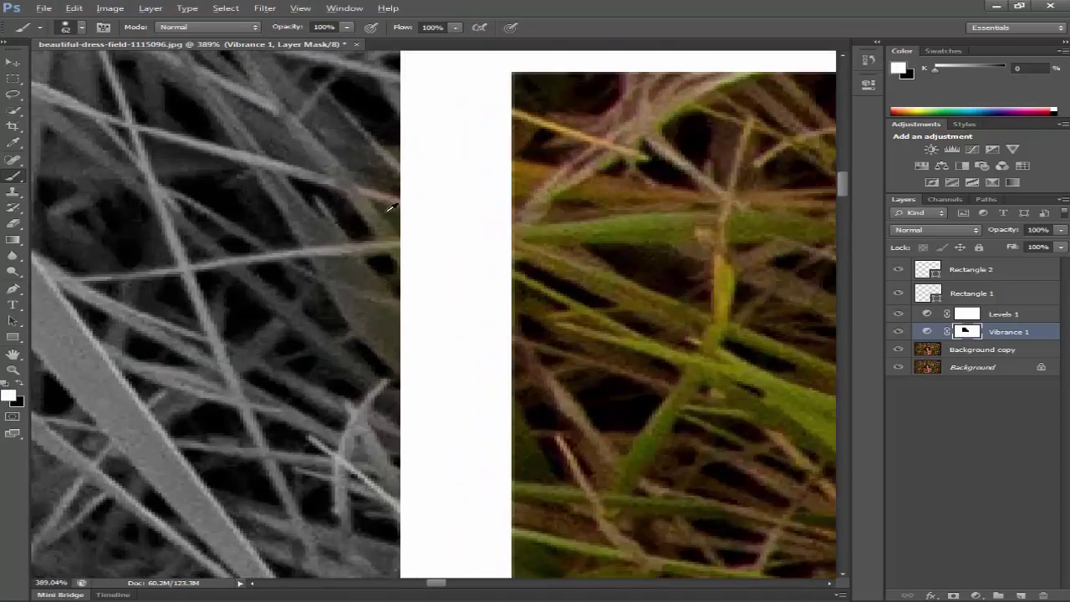
scroll(370, 435, down, 2)
drag(399, 287, 347, 418)
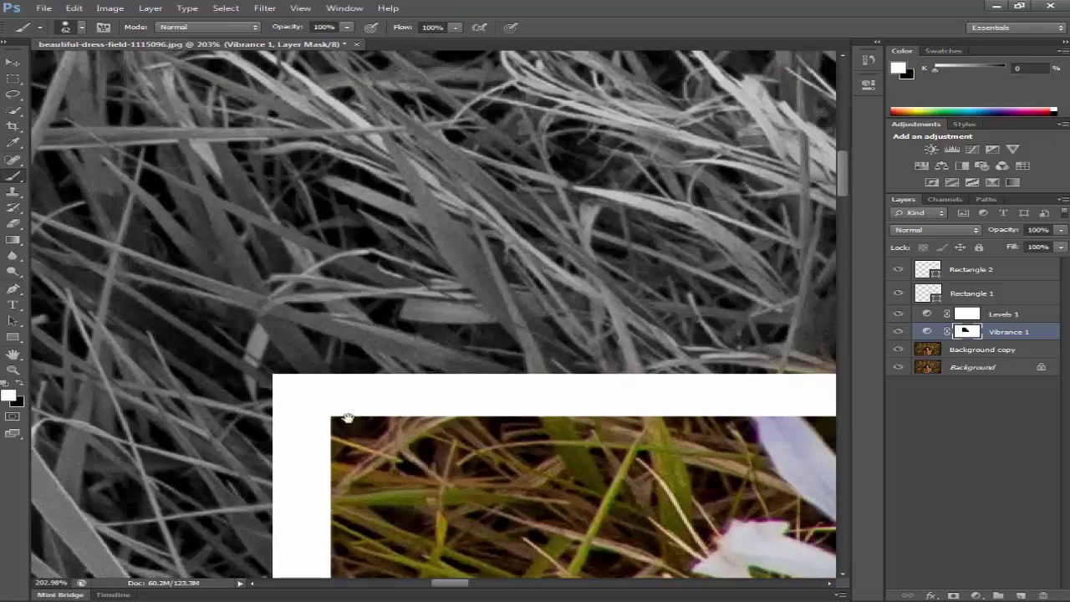
Paint white on the mask to remove the color spill above the first frame's top border
drag(538, 416, 353, 411)
drag(253, 342, 132, 334)
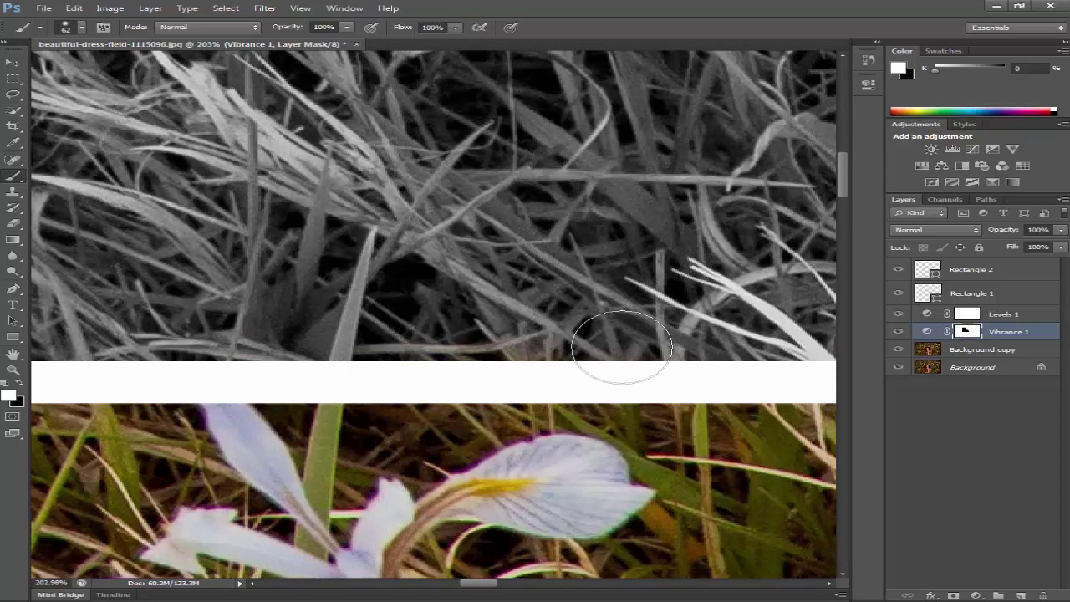
drag(657, 350, 181, 341)
Paint black on the mask with the 62 px brush along the first frame's top inner edge toward its upper-right corner
scroll(520, 357, down, 2)
mouse_move(394, 414)
mouse_down()
mouse_move(328, 418)
mouse_move(38, 356)
mouse_move(270, 325)
mouse_up()
click(25, 383)
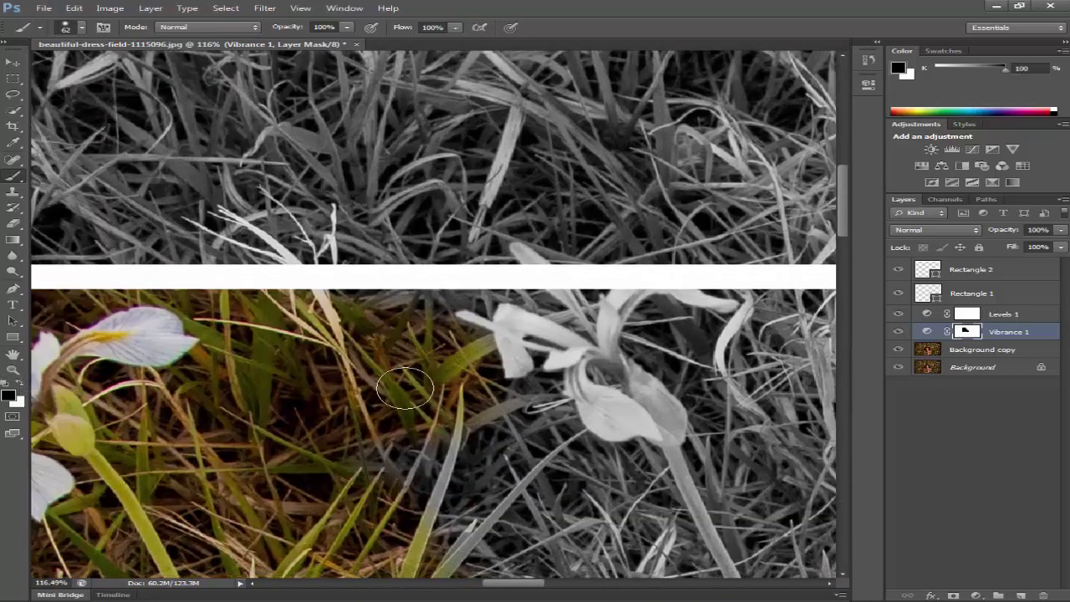
right_click(433, 381)
click(395, 305)
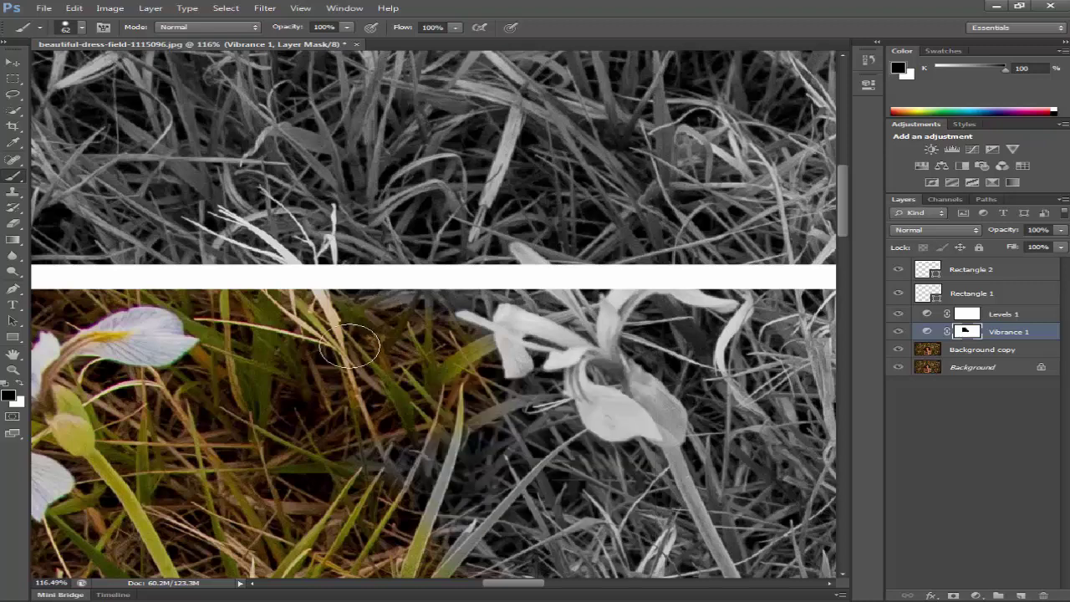
mouse_move(472, 311)
mouse_down()
mouse_move(769, 301)
mouse_move(426, 264)
mouse_up()
mouse_move(351, 263)
mouse_down()
mouse_move(677, 263)
mouse_move(768, 258)
mouse_move(790, 242)
mouse_move(745, 279)
mouse_up()
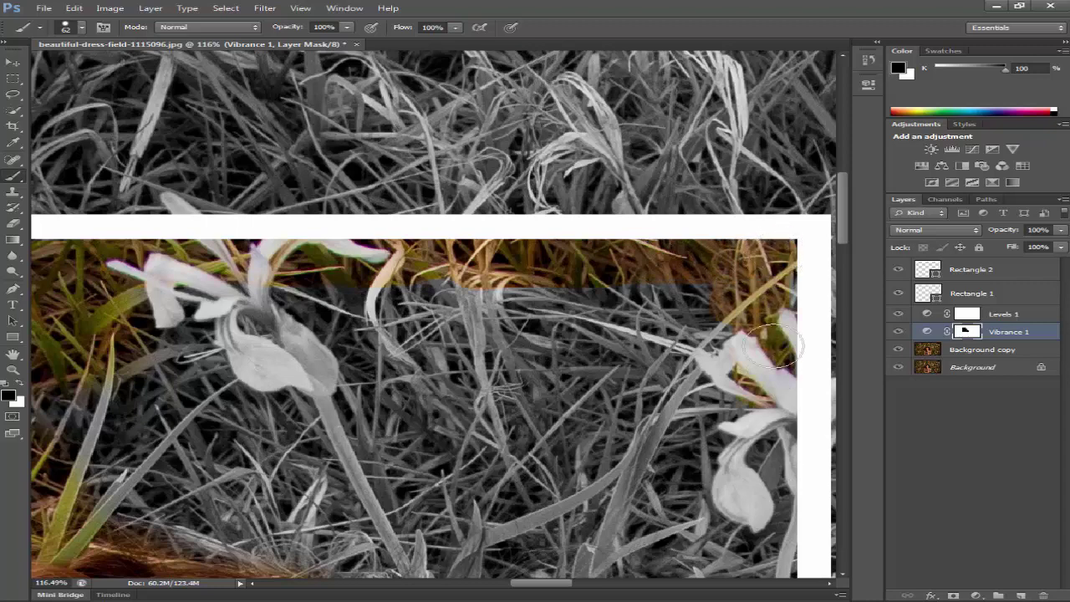
Paint black on the mask down the first frame's right inner edge and around where the second frame's top border crosses it
drag(753, 387, 689, 266)
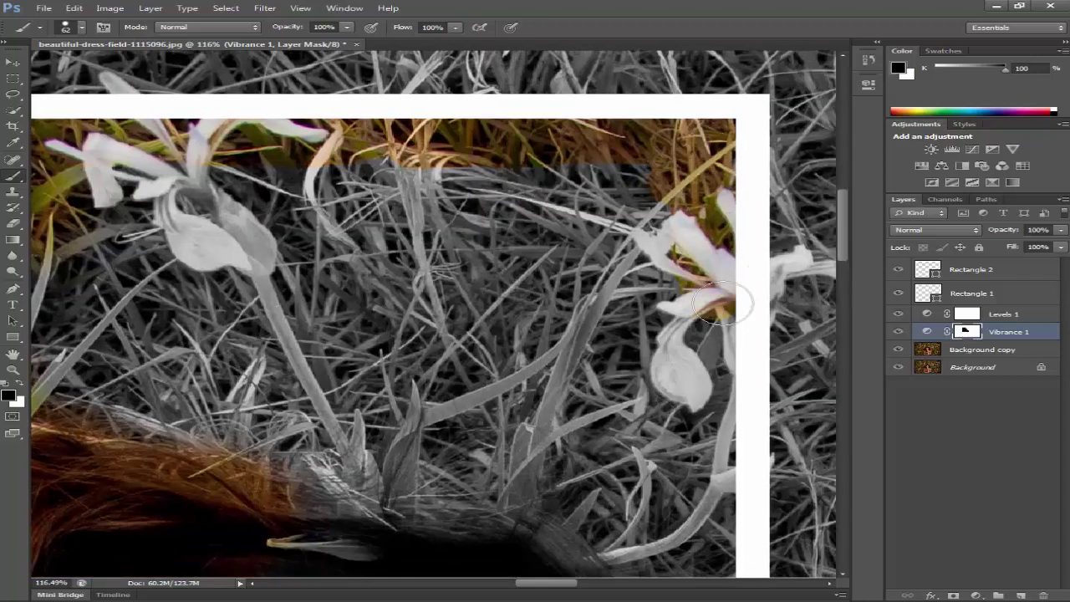
mouse_move(723, 302)
mouse_down()
mouse_move(741, 449)
mouse_move(615, 164)
mouse_move(622, 314)
mouse_up()
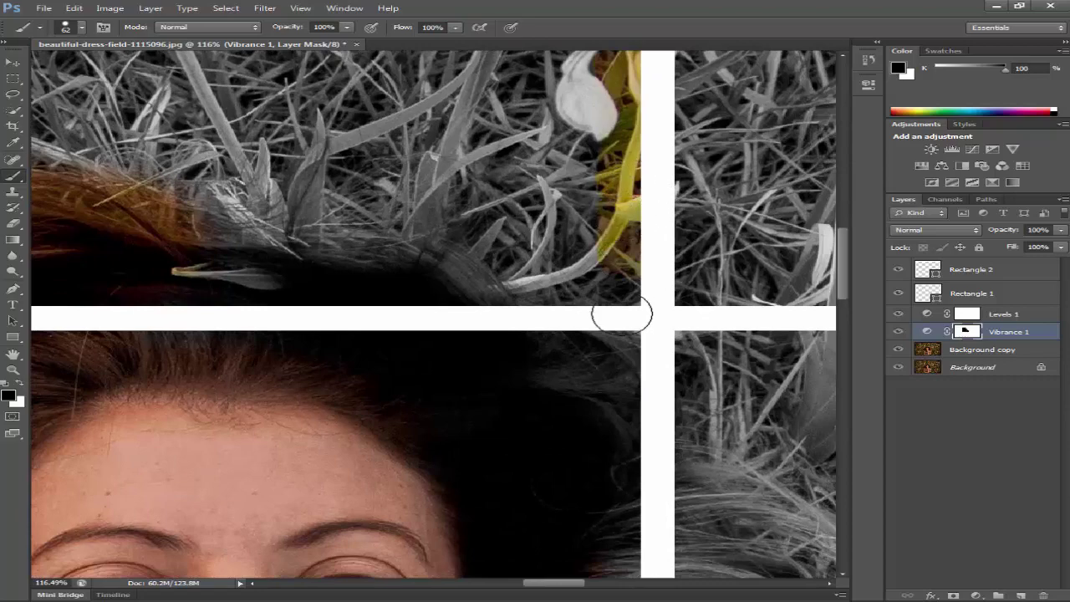
drag(402, 309, 554, 330)
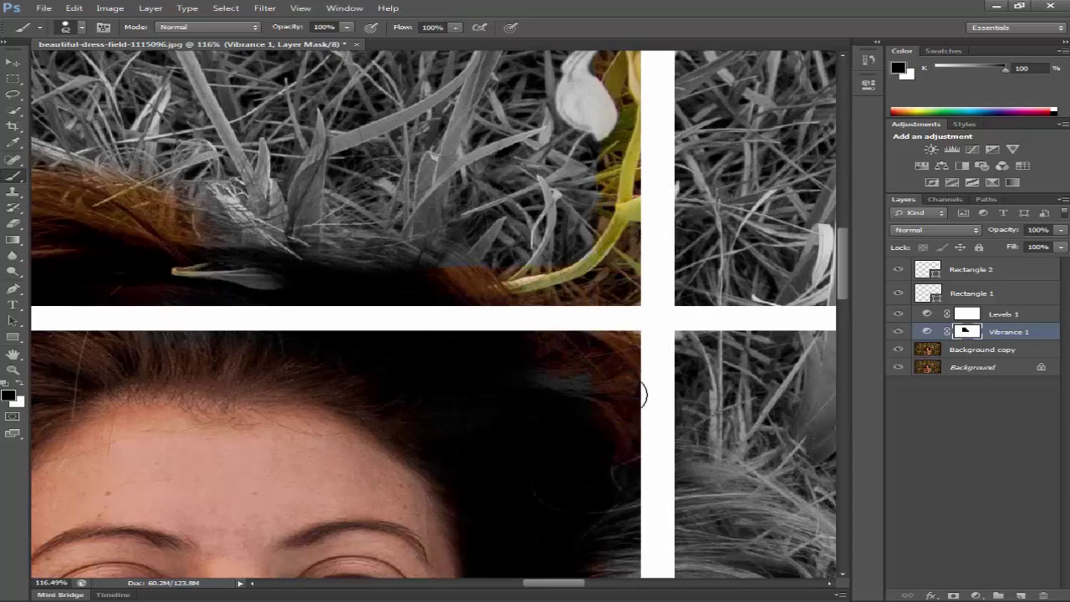
Restore color on the remaining gray grass, flowers and hair inside the first frame by painting the mask with a 360 px black brush
scroll(329, 307, down, 3)
drag(332, 308, 548, 339)
drag(410, 298, 511, 298)
mouse_move(326, 205)
mouse_down()
mouse_move(488, 172)
mouse_move(537, 194)
mouse_move(456, 168)
mouse_move(608, 159)
mouse_move(576, 249)
mouse_move(613, 253)
mouse_move(462, 257)
mouse_up()
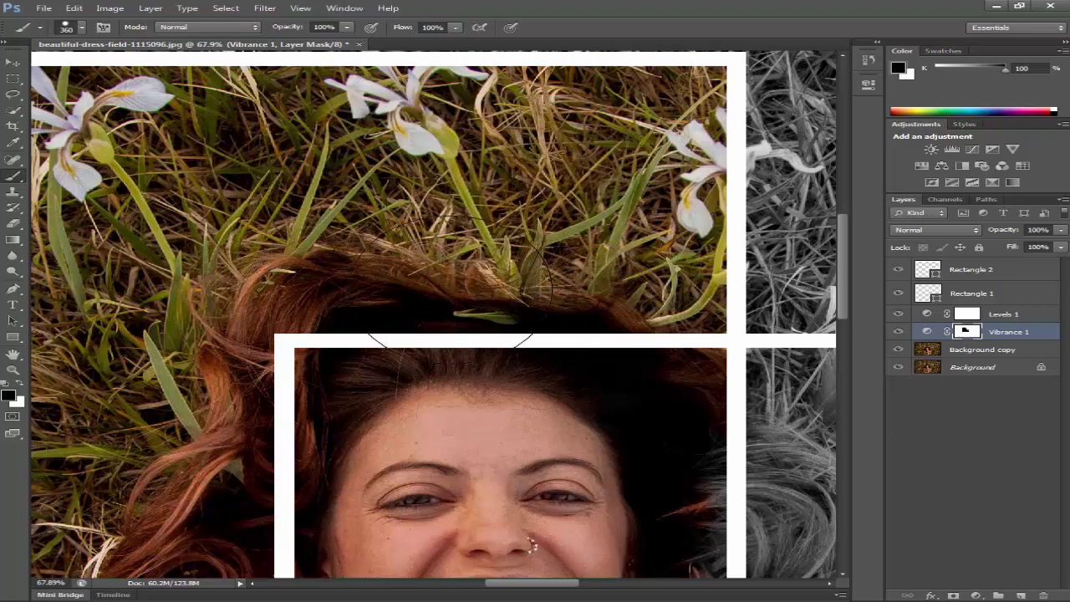
scroll(481, 343, down, 1)
drag(488, 373, 556, 314)
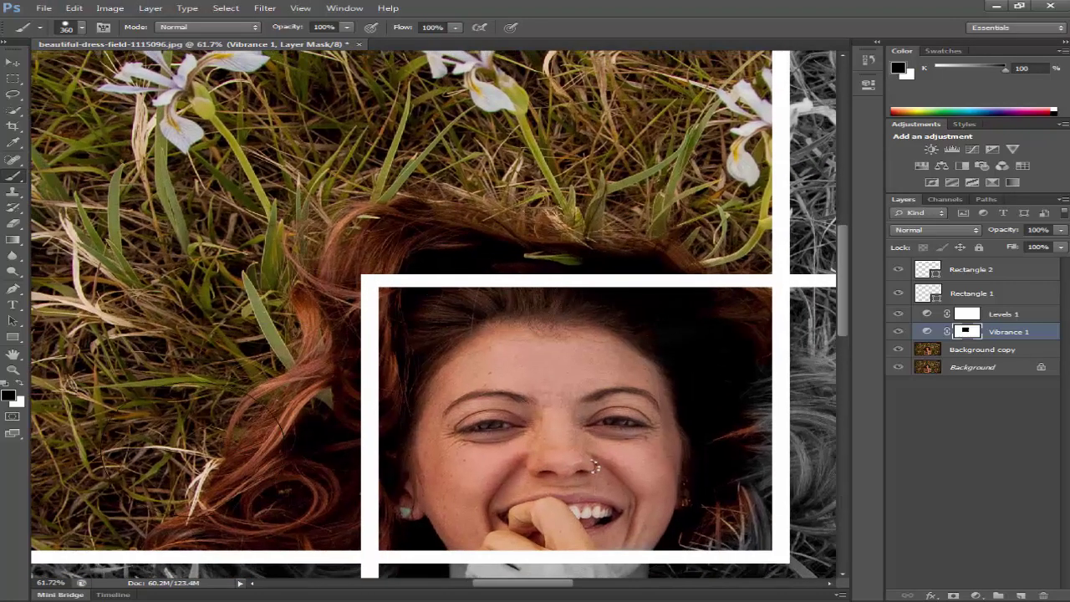
Paint black on the mask with a 55 px brush inside the second frame, around the first frame's lower-right corner and below its bottom border
mouse_move(453, 158)
mouse_down()
mouse_move(463, 289)
mouse_move(616, 333)
mouse_move(639, 310)
mouse_move(230, 128)
mouse_up()
mouse_move(401, 449)
mouse_down()
mouse_move(363, 256)
mouse_move(331, 251)
mouse_up()
drag(439, 238, 361, 237)
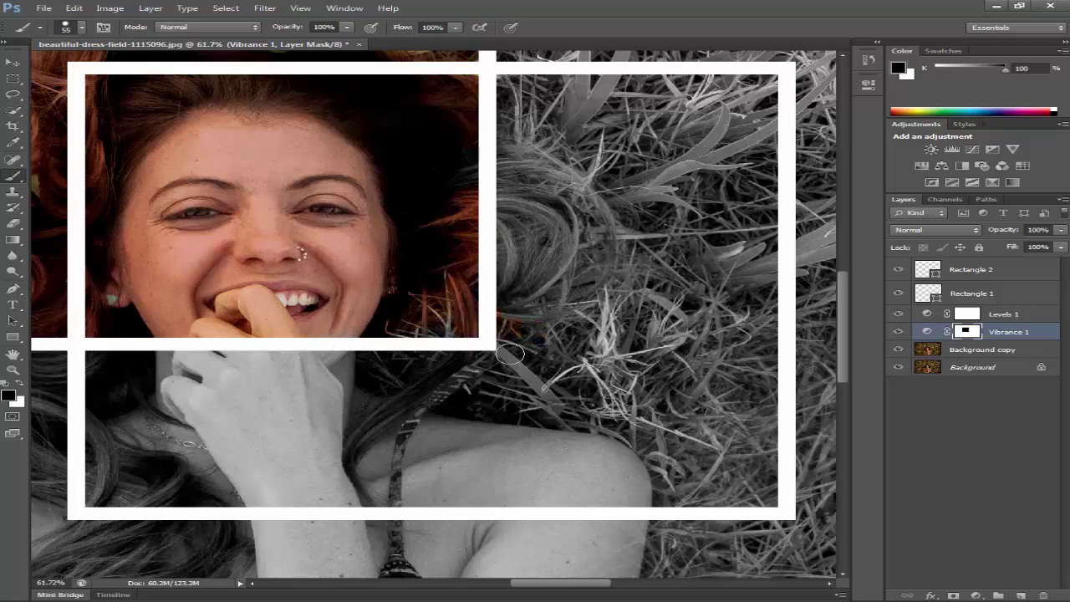
mouse_move(398, 315)
mouse_down()
mouse_move(242, 390)
mouse_move(287, 372)
mouse_up()
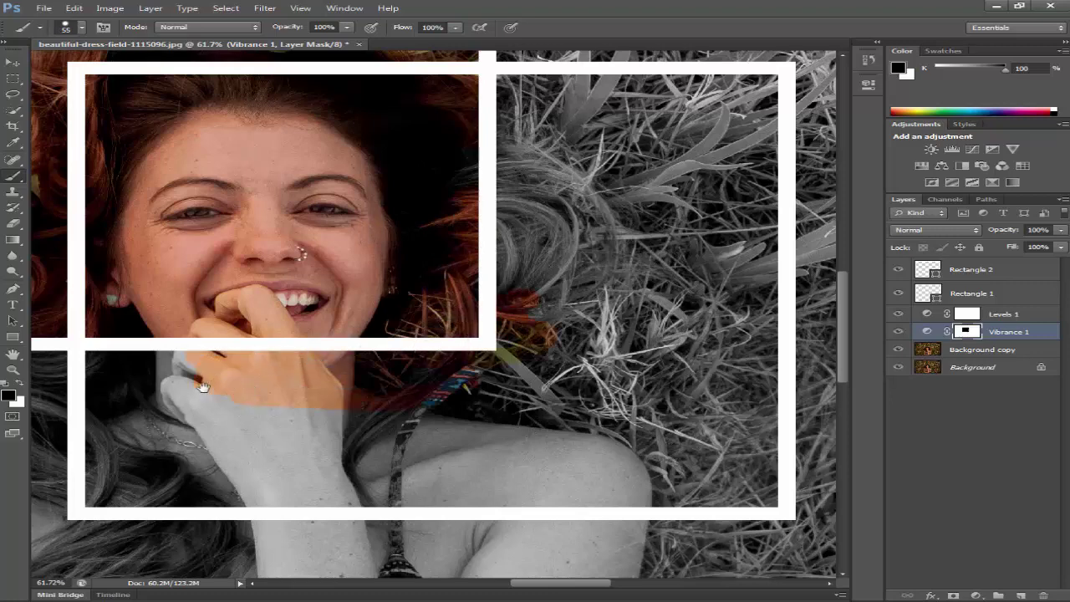
Paint black on the mask along the second frame's left and bottom inner edges up to its lower-right corner
drag(203, 387, 431, 323)
scroll(306, 302, up, 5)
drag(336, 279, 336, 332)
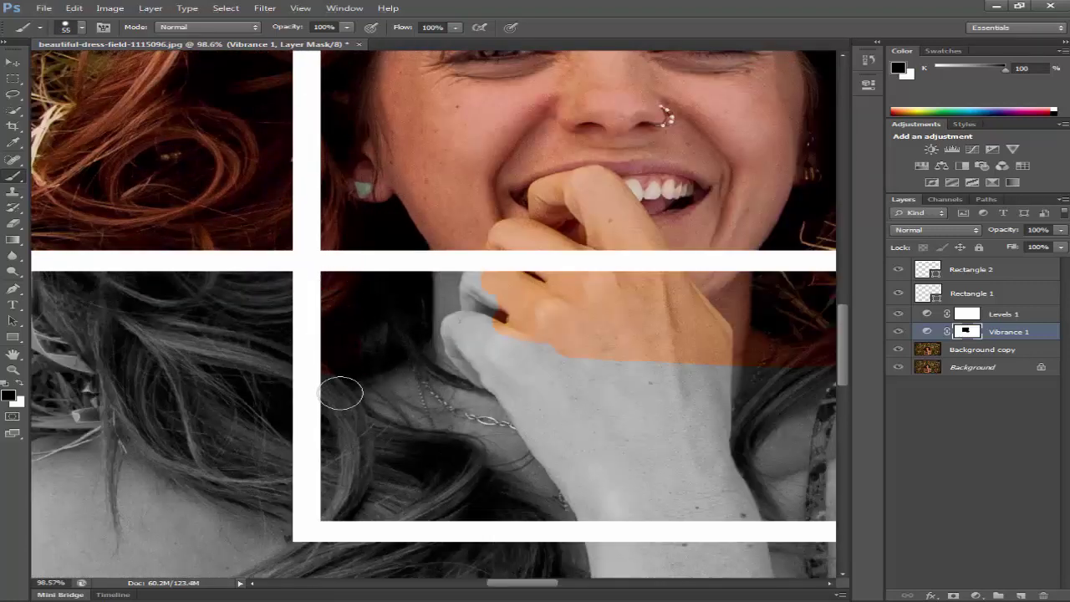
mouse_move(341, 393)
mouse_down()
mouse_move(329, 501)
mouse_move(514, 515)
mouse_move(255, 309)
mouse_move(622, 312)
mouse_up()
mouse_move(543, 306)
mouse_down()
mouse_move(272, 304)
mouse_move(555, 312)
mouse_up()
mouse_move(498, 310)
mouse_down()
mouse_move(166, 309)
mouse_move(495, 313)
mouse_up()
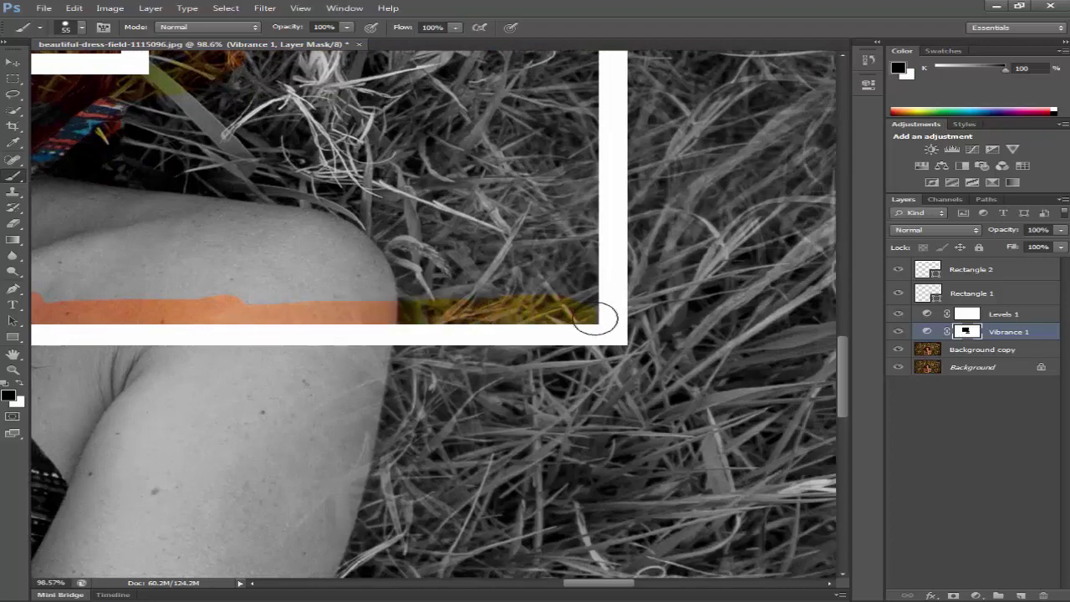
Paint black on the mask up the second frame's right inner edge
drag(557, 119, 476, 329)
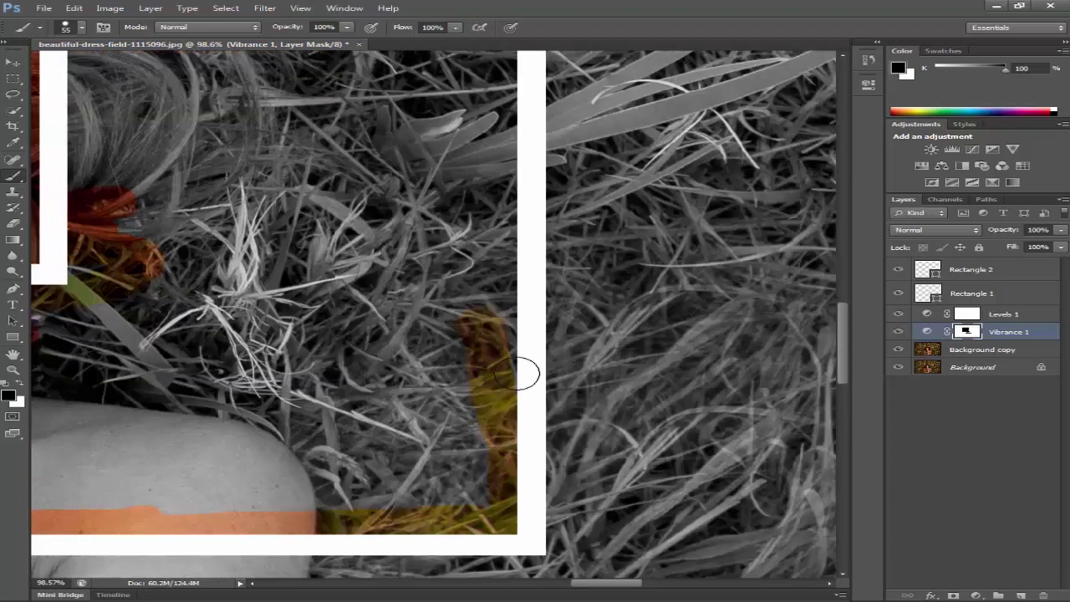
drag(503, 165, 470, 405)
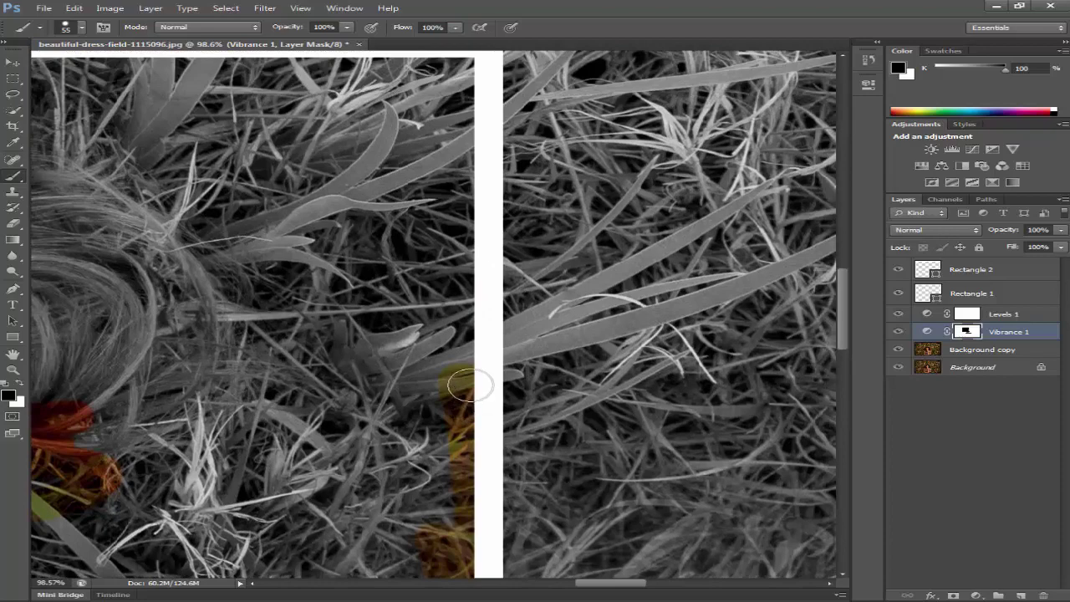
drag(466, 154, 497, 331)
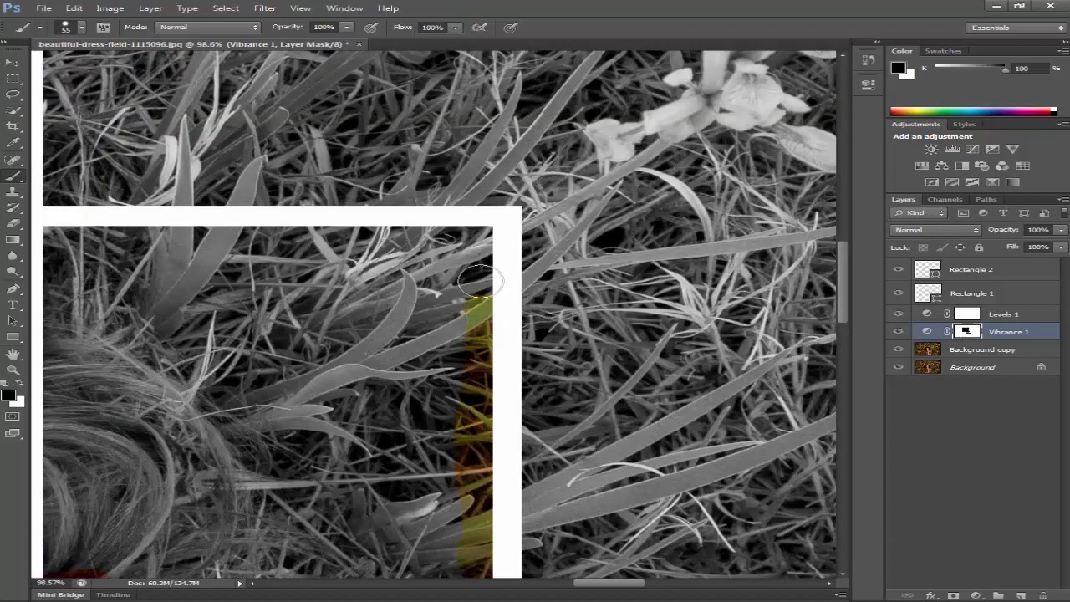
Paint black on the mask along the second frame's top inner edge and down beside the first frame's right border
mouse_move(481, 283)
mouse_down()
mouse_move(485, 231)
mouse_move(345, 230)
mouse_up()
drag(234, 240, 580, 202)
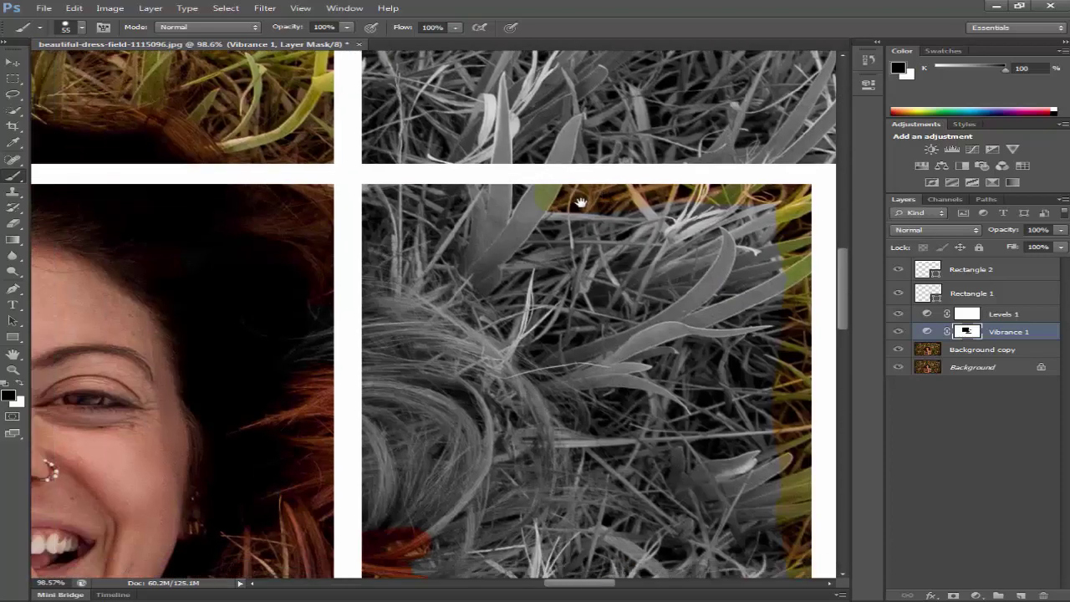
mouse_move(359, 254)
mouse_down()
mouse_move(409, 406)
mouse_move(413, 389)
mouse_up()
Restore color on the hair and grass in the second frame's upper-right area by painting the mask with a 201 px black brush
alt+right_click(413, 390)
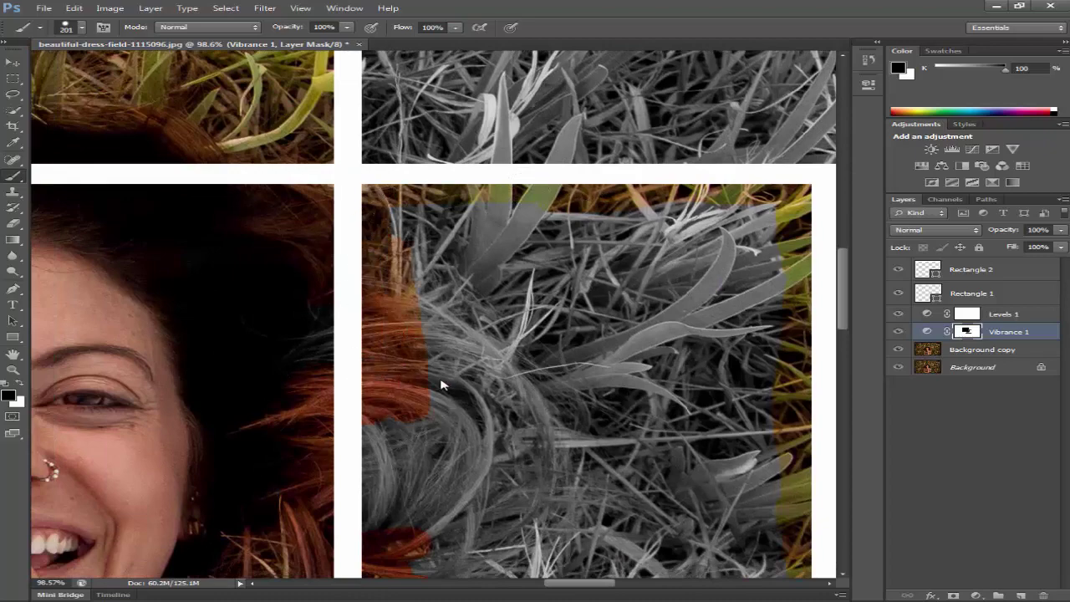
drag(399, 276, 565, 259)
mouse_move(716, 247)
mouse_down()
mouse_move(667, 358)
mouse_move(575, 448)
mouse_up()
key(space)
drag(496, 405, 338, 72)
mouse_move(316, 178)
mouse_down()
mouse_move(334, 251)
mouse_move(543, 218)
mouse_move(598, 112)
mouse_move(443, 274)
mouse_up()
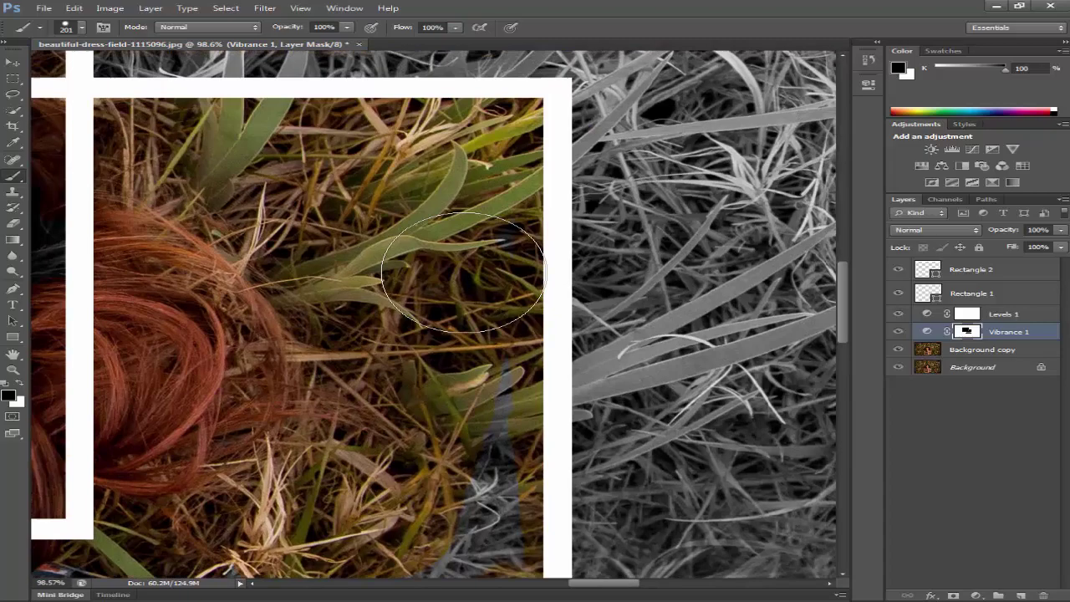
drag(398, 236, 418, 125)
drag(476, 402, 493, 309)
Paint black on the mask over the lower-right grass and the shoulder in the second frame with a 189 px brush, redoing one stroke
scroll(494, 299, down, 5)
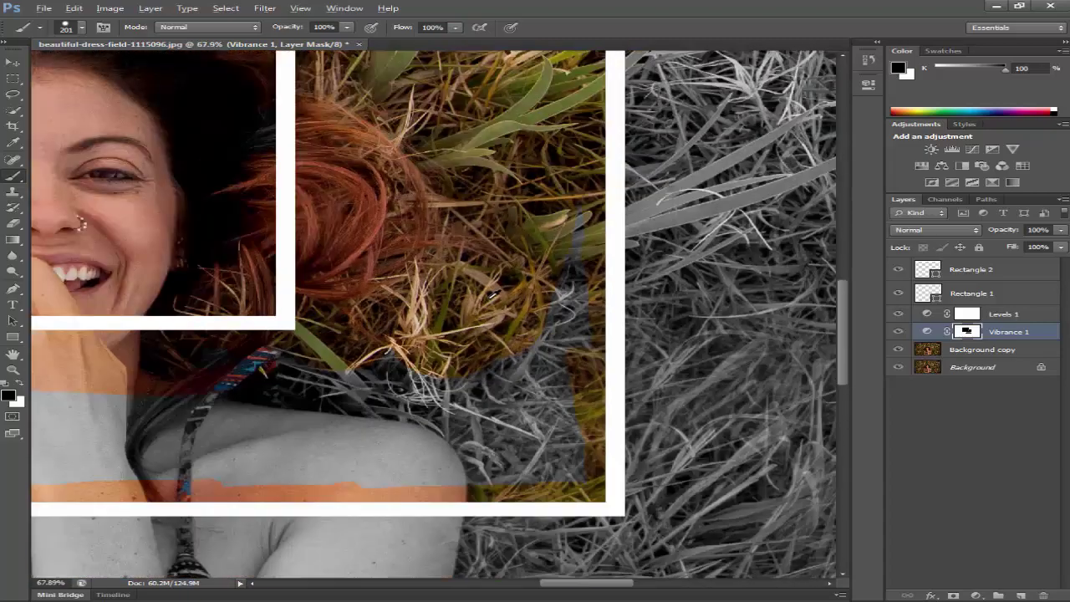
drag(415, 346, 457, 326)
mouse_move(572, 205)
mouse_down()
mouse_move(579, 397)
mouse_move(564, 397)
mouse_move(582, 395)
mouse_move(558, 407)
mouse_move(467, 393)
mouse_move(422, 409)
mouse_move(316, 406)
mouse_up()
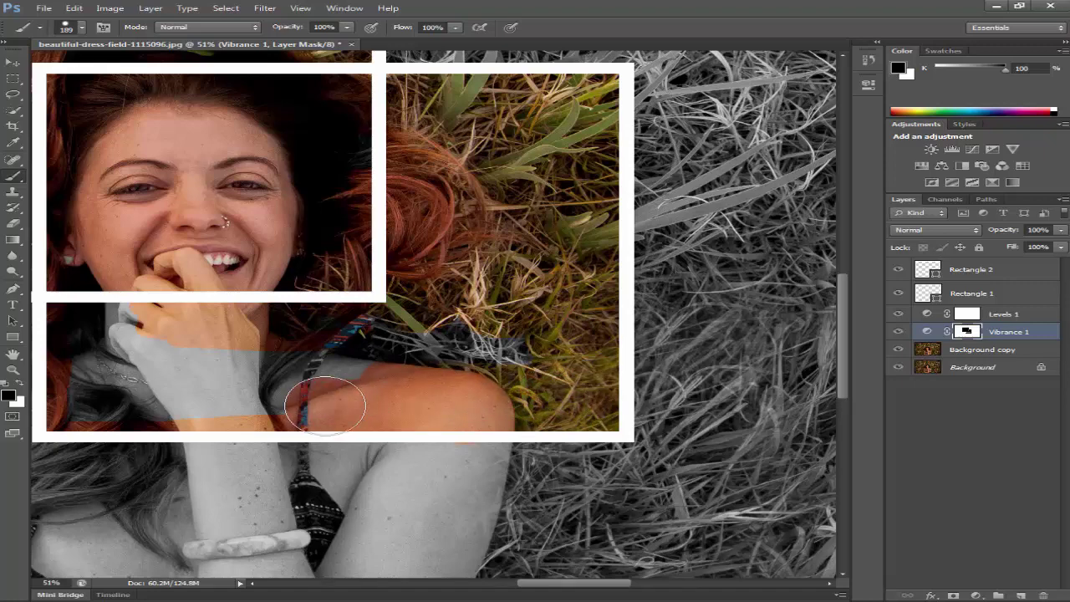
key(ctrl+z)
drag(535, 398, 331, 396)
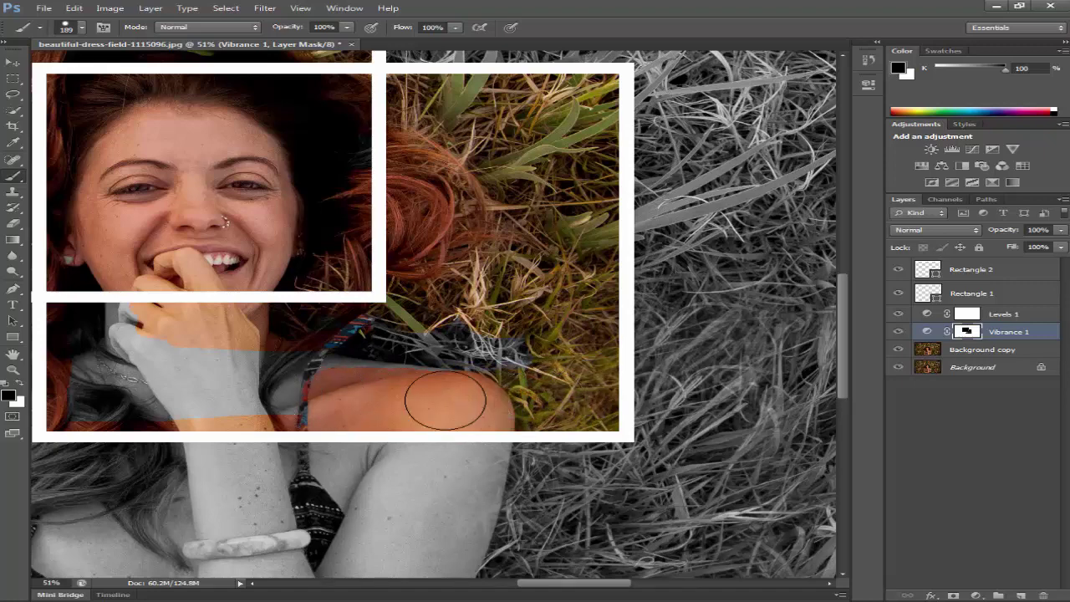
drag(555, 409, 549, 409)
Restore color on the remaining gray hand, neck, hair and grass in the second frame with a 119 px black brush
drag(376, 410, 176, 405)
mouse_move(72, 391)
mouse_down()
mouse_move(97, 373)
mouse_move(172, 366)
mouse_move(201, 335)
mouse_move(197, 385)
mouse_up()
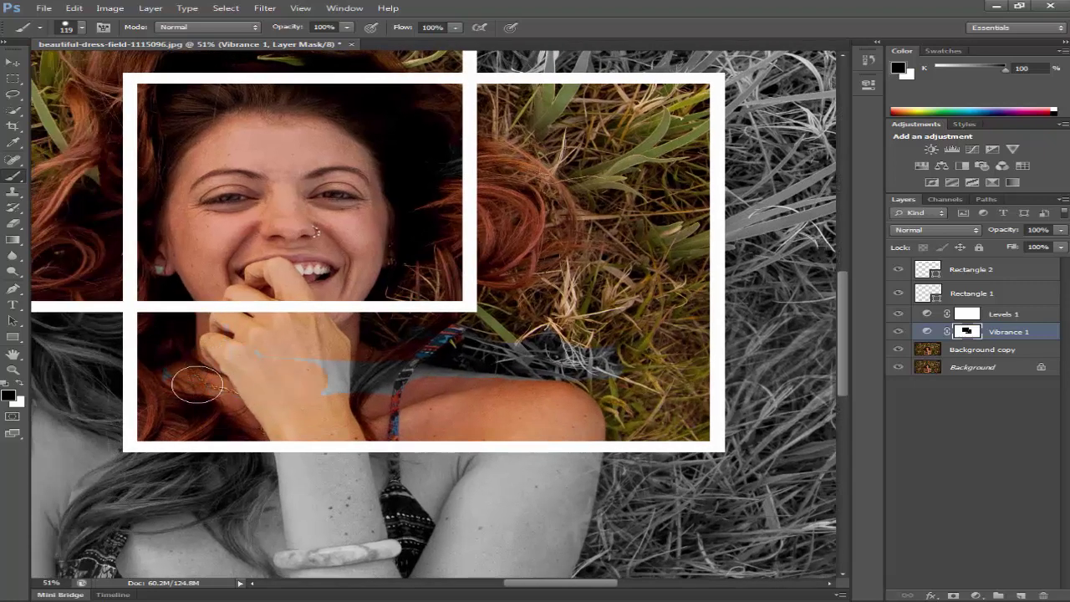
drag(330, 392, 173, 347)
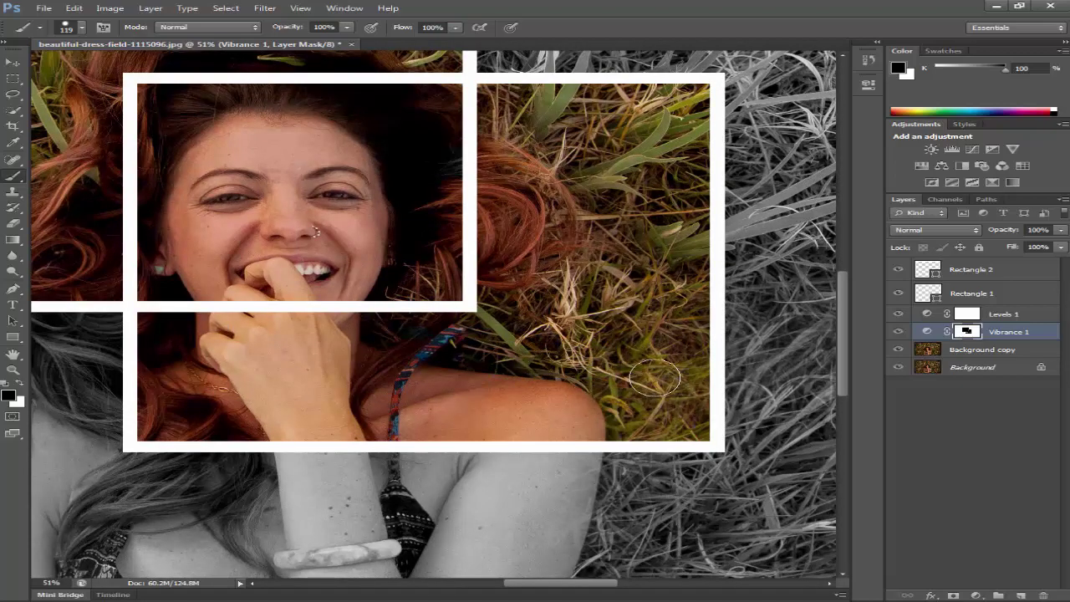
Fit the image on screen and compare it with the Vibrance 1, Rectangle 1 and Rectangle 2 layers hidden and shown in turn
key(ctrl+0)
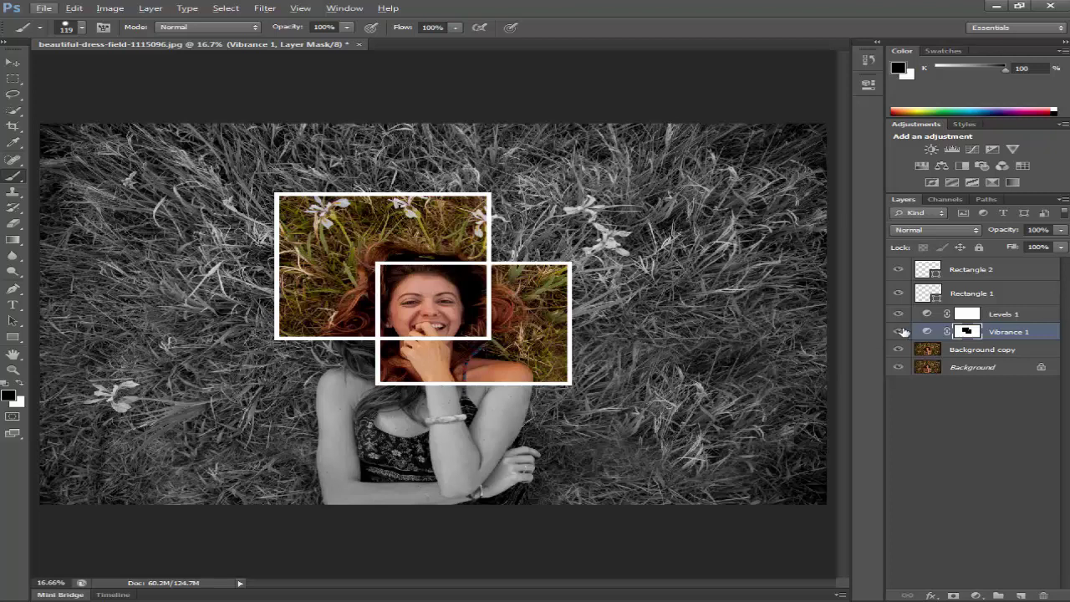
click(899, 332)
click(899, 331)
click(898, 293)
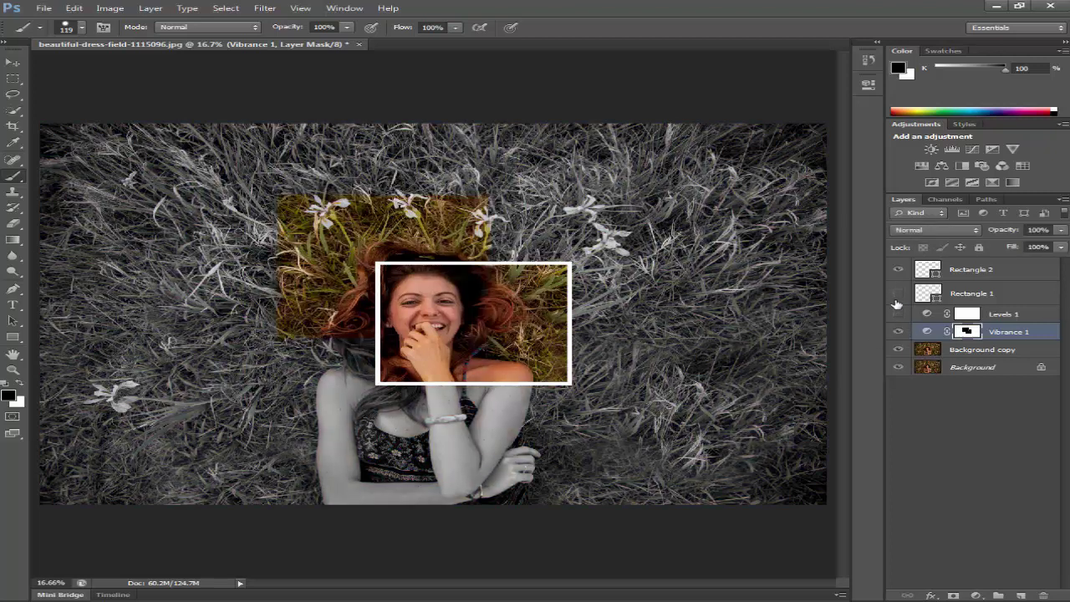
click(898, 293)
click(898, 294)
click(898, 294)
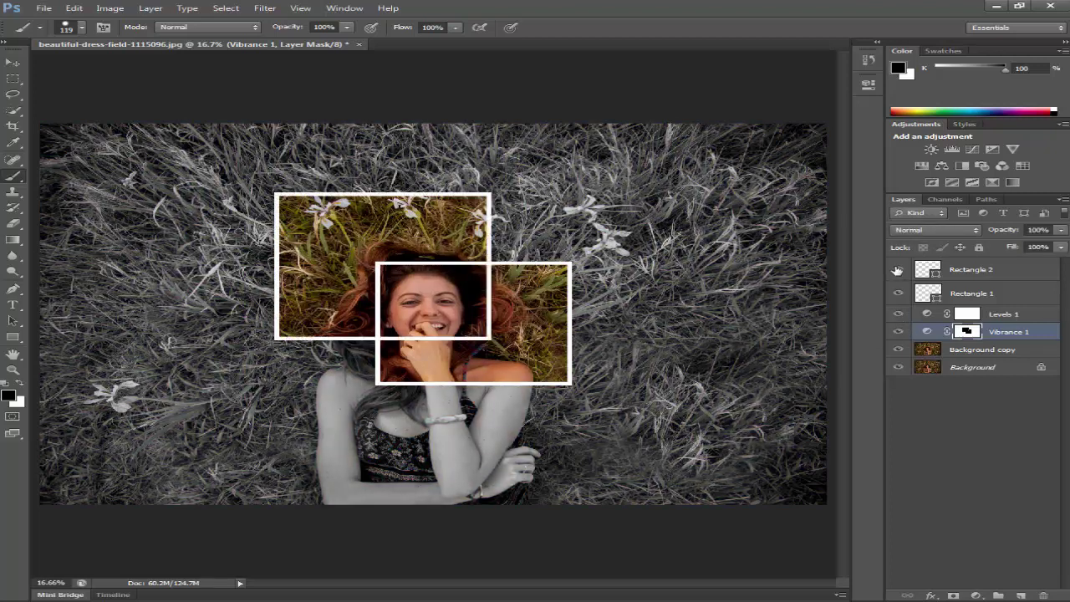
click(899, 269)
click(899, 269)
Save a JPEG copy to the Desktop as beautiful-dress-field-1115096-1.jpg with the default JPEG options
click(30, 12)
click(96, 154)
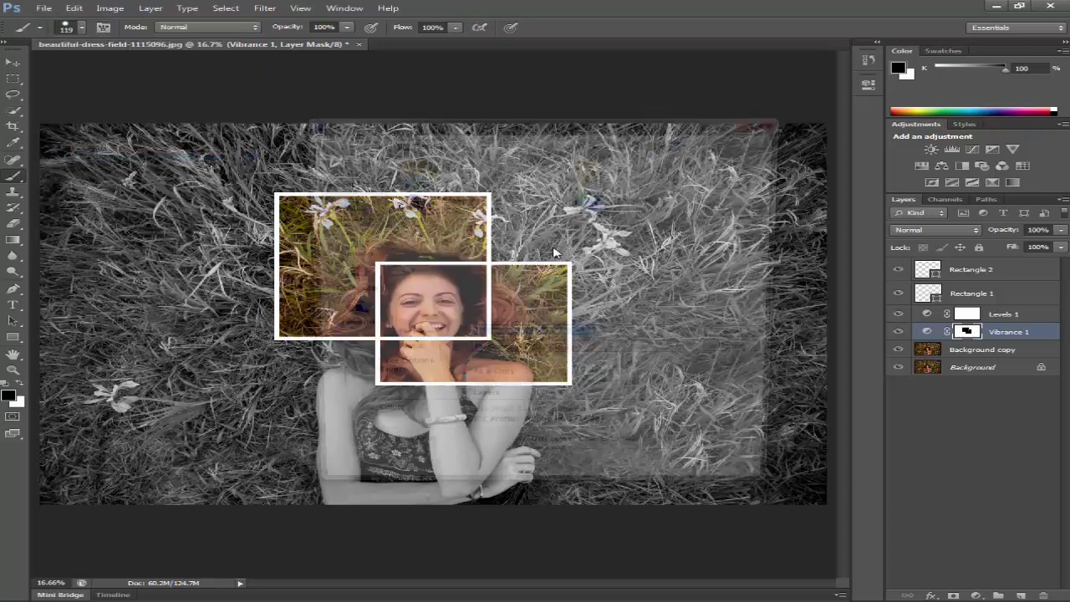
click(577, 354)
click(585, 425)
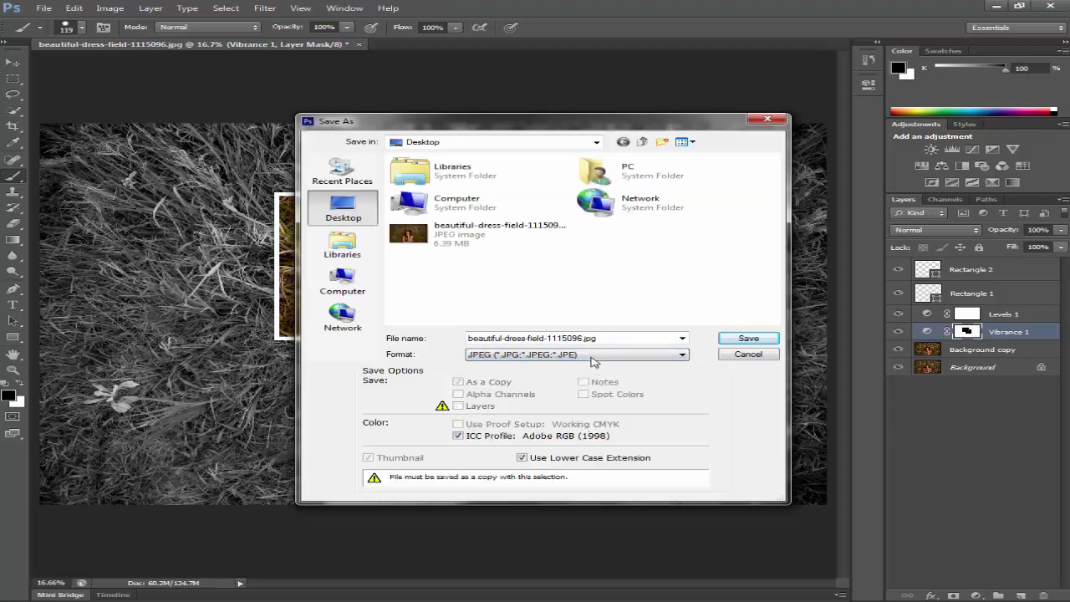
click(590, 341)
click(586, 338)
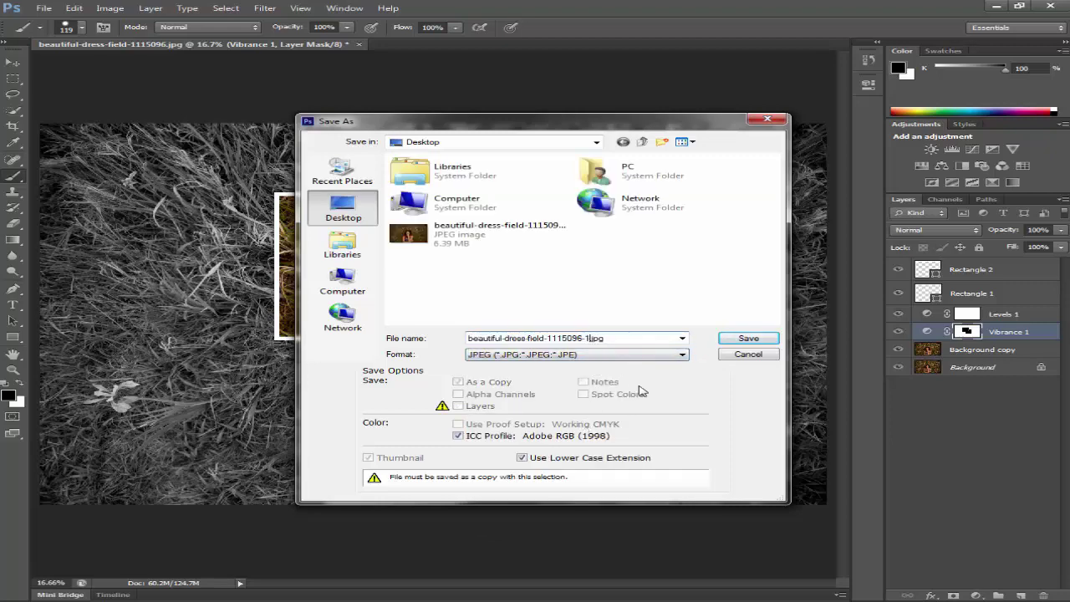
text(-1)
key(Return)
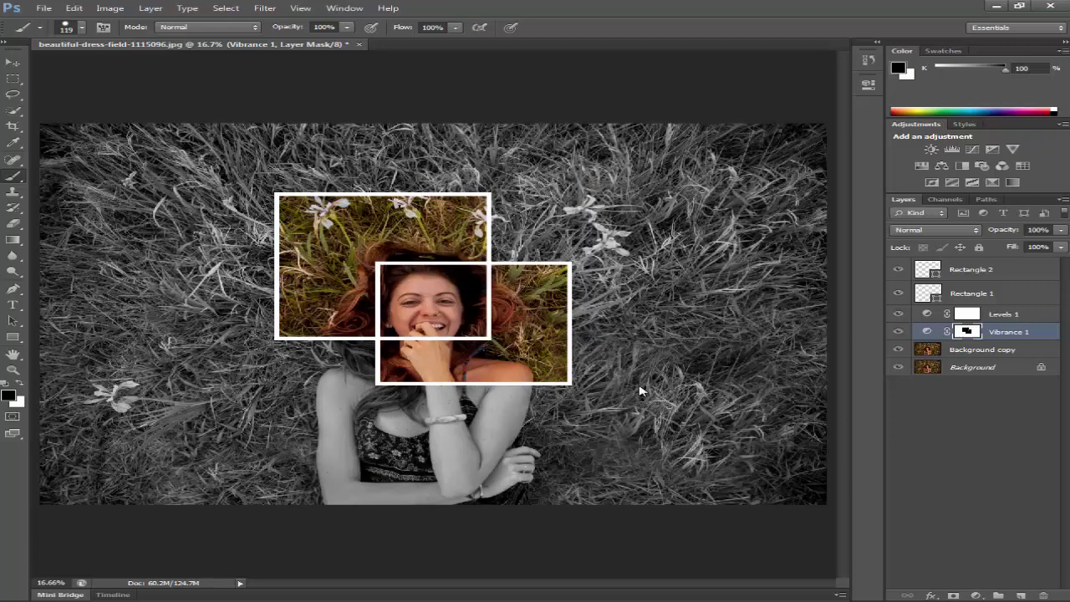
key(Return)
Preview the original beautiful-dress-field-1115096.jpg in Windows Photo Viewer from the file-opening dialog and advance to the saved -1 copy to compare
click(46, 9)
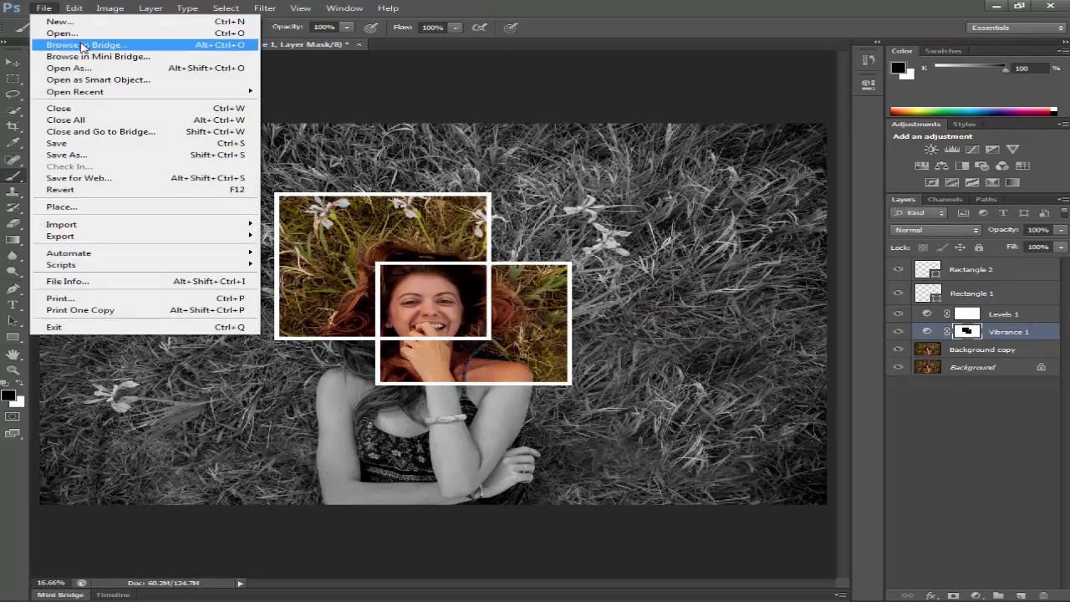
click(67, 33)
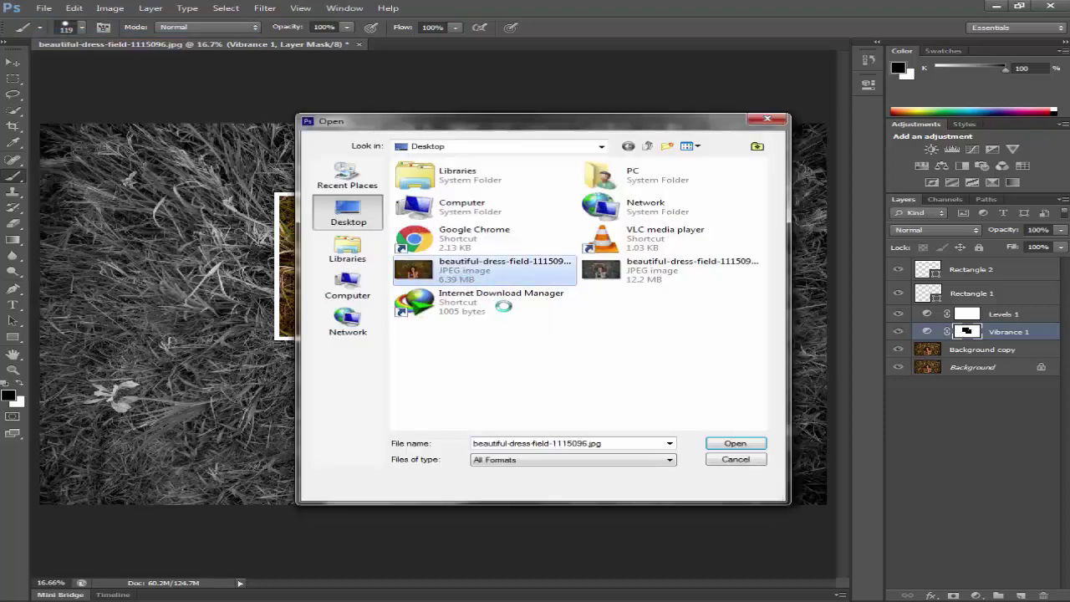
right_click(464, 268)
click(504, 300)
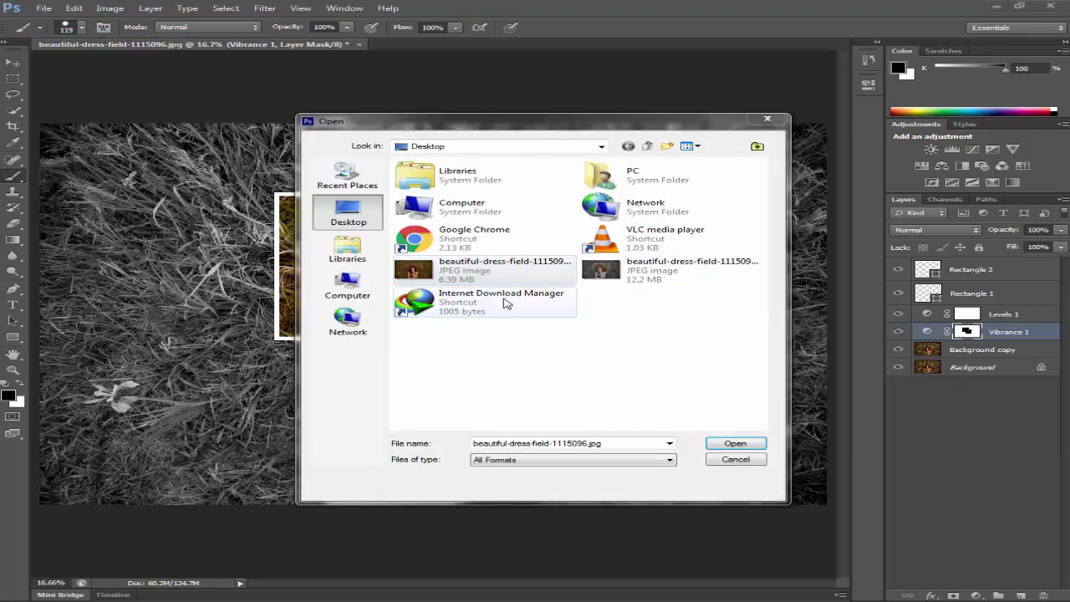
key(Right)
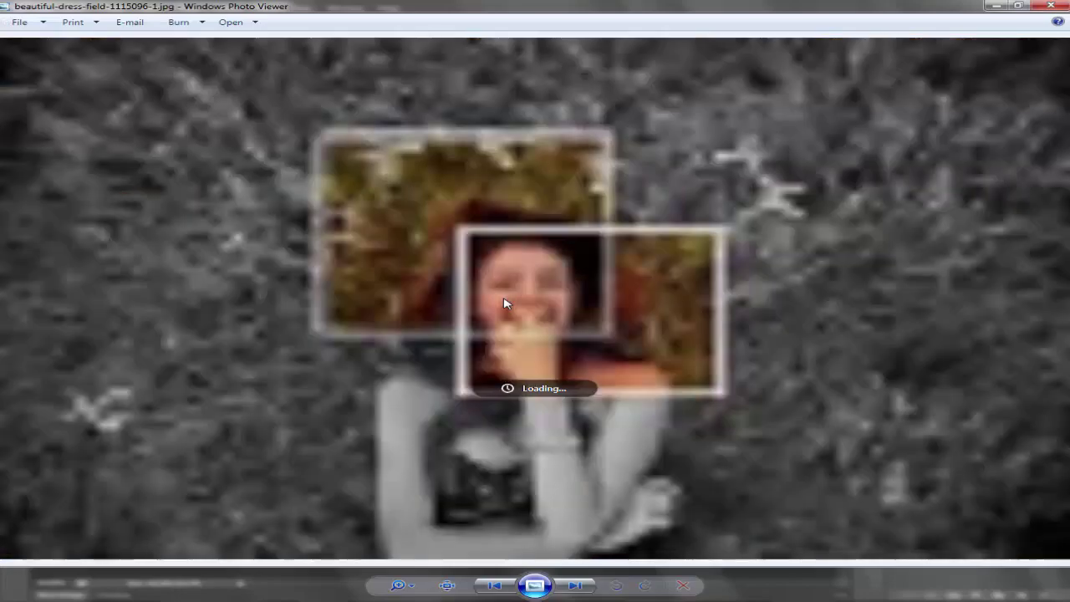